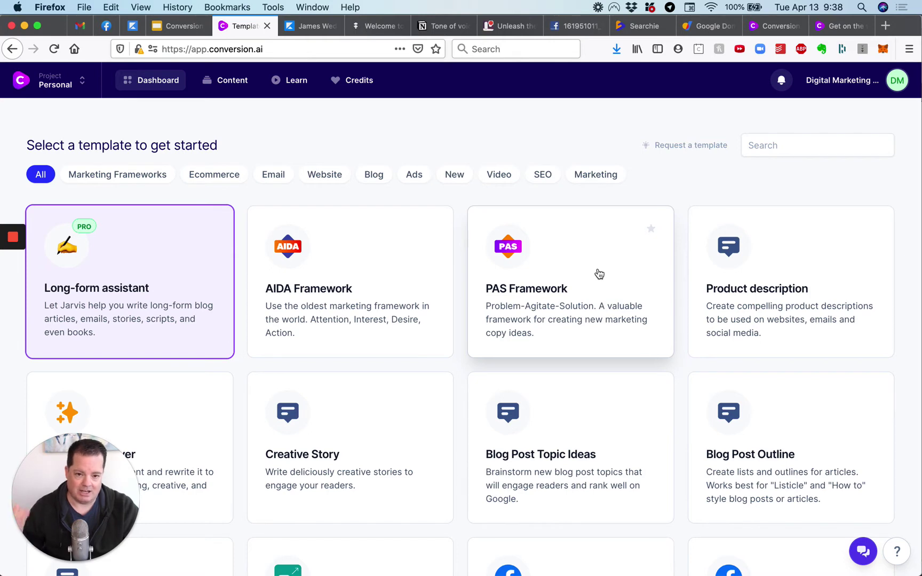
Step: Look through the full template gallery, from the Long-form assistant down to the Real Estate Listing - Residential template
{"action": "scroll", "coordinate": [599, 274], "scroll_direction": "down", "scroll_amount": 5}
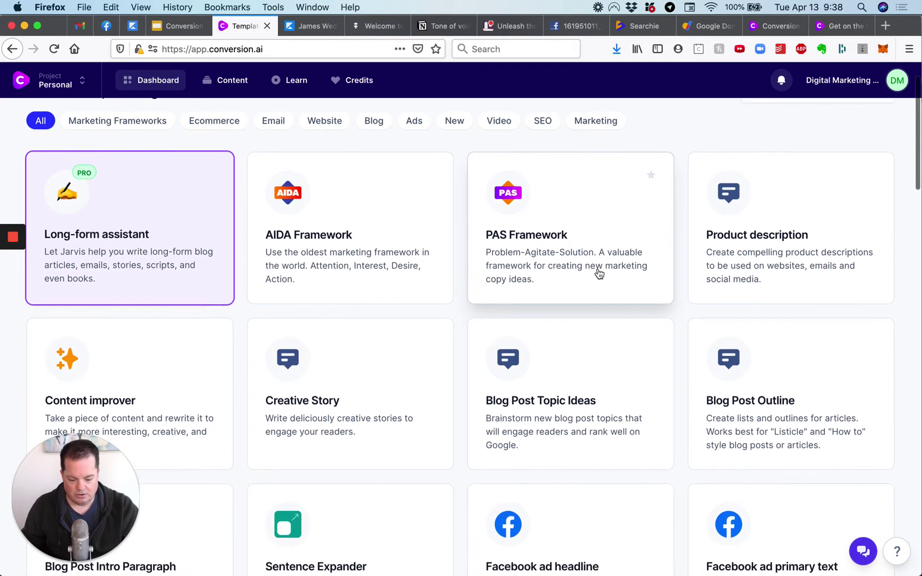
{"action": "scroll", "coordinate": [598, 274], "scroll_direction": "down", "scroll_amount": 2}
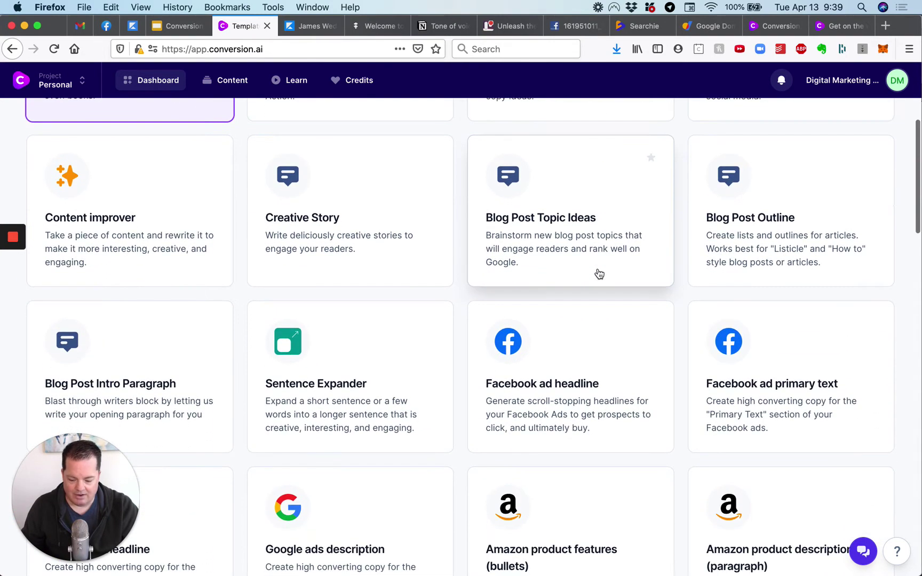
{"action": "scroll", "coordinate": [384, 290], "scroll_direction": "down", "scroll_amount": 1}
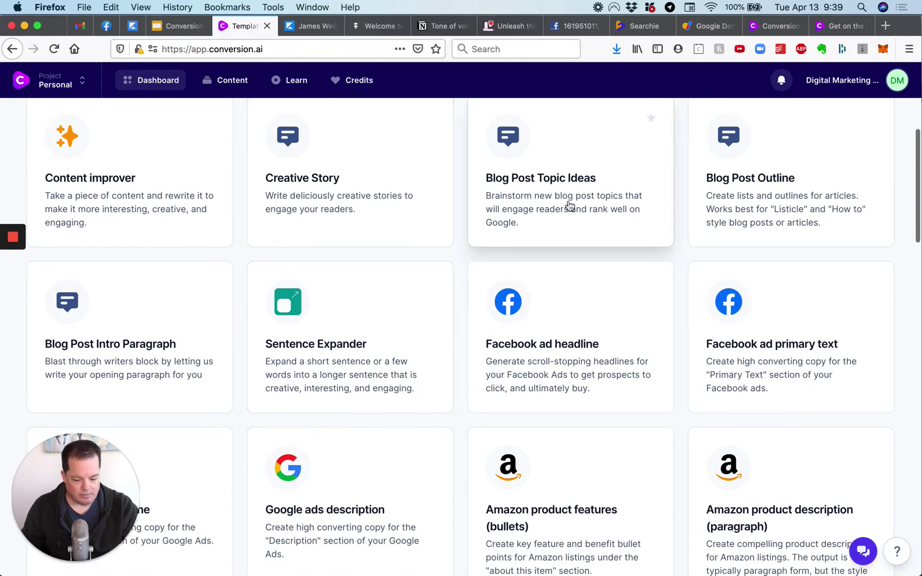
{"action": "scroll", "coordinate": [568, 206], "scroll_direction": "down", "scroll_amount": 3}
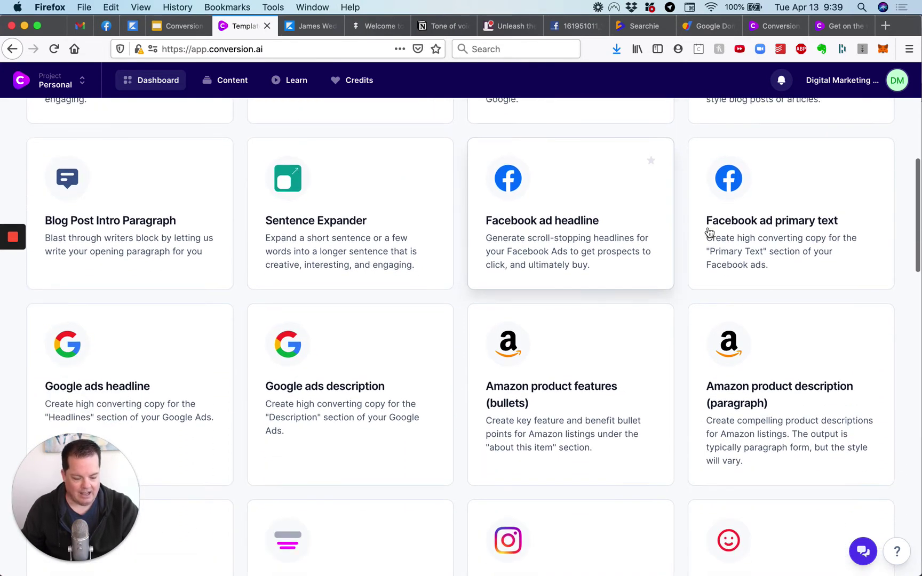
{"action": "scroll", "coordinate": [745, 228], "scroll_direction": "down", "scroll_amount": 3}
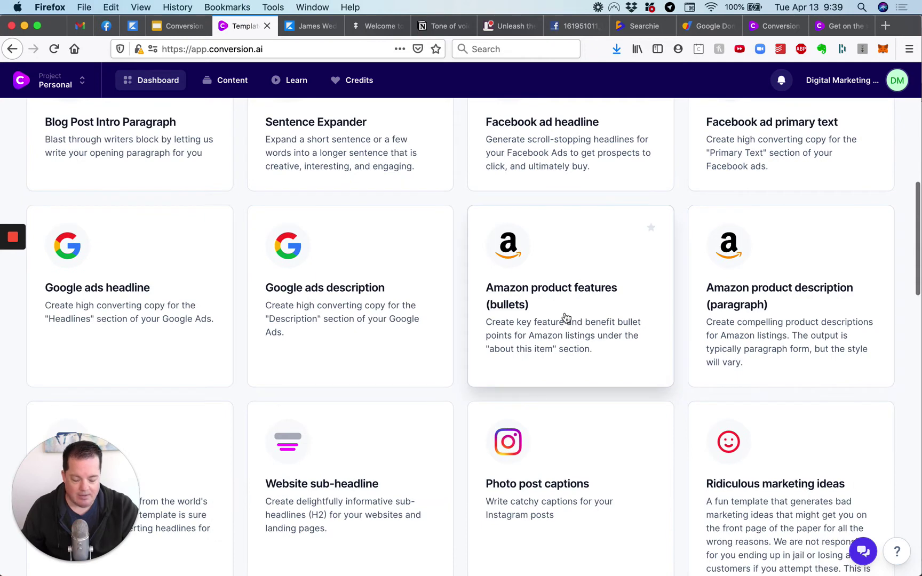
{"action": "scroll", "coordinate": [566, 319], "scroll_direction": "down", "scroll_amount": 4}
{"action": "scroll", "coordinate": [563, 351], "scroll_direction": "down", "scroll_amount": 2}
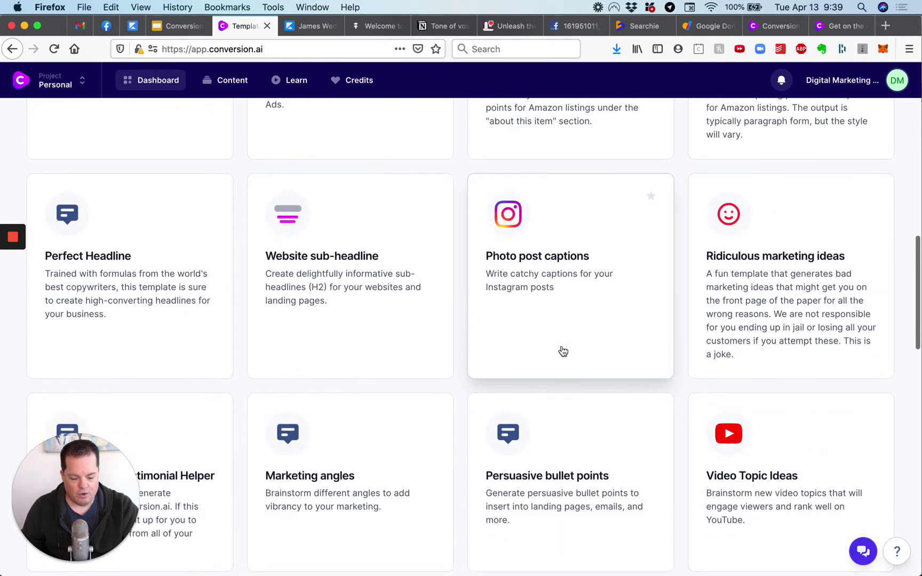
{"action": "scroll", "coordinate": [571, 355], "scroll_direction": "down", "scroll_amount": 2}
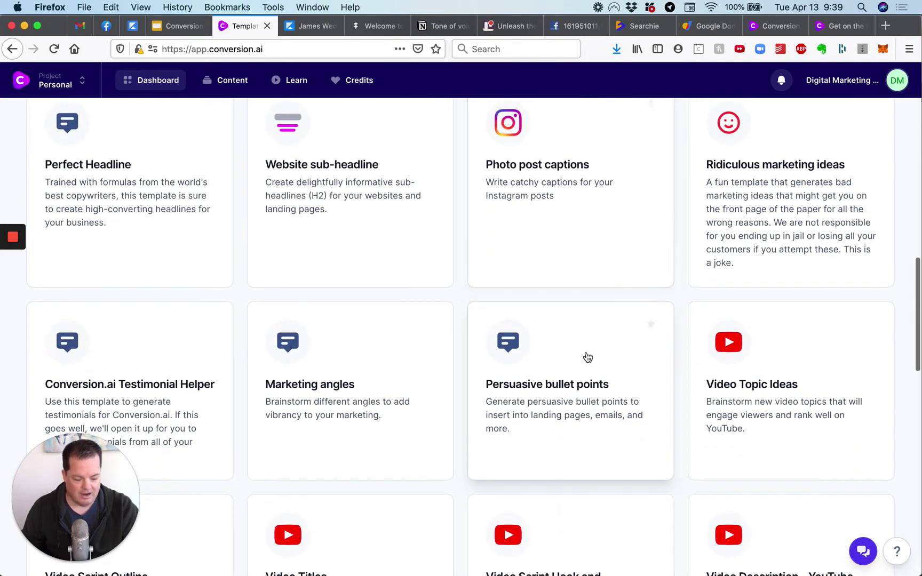
{"action": "scroll", "coordinate": [758, 389], "scroll_direction": "down", "scroll_amount": 3}
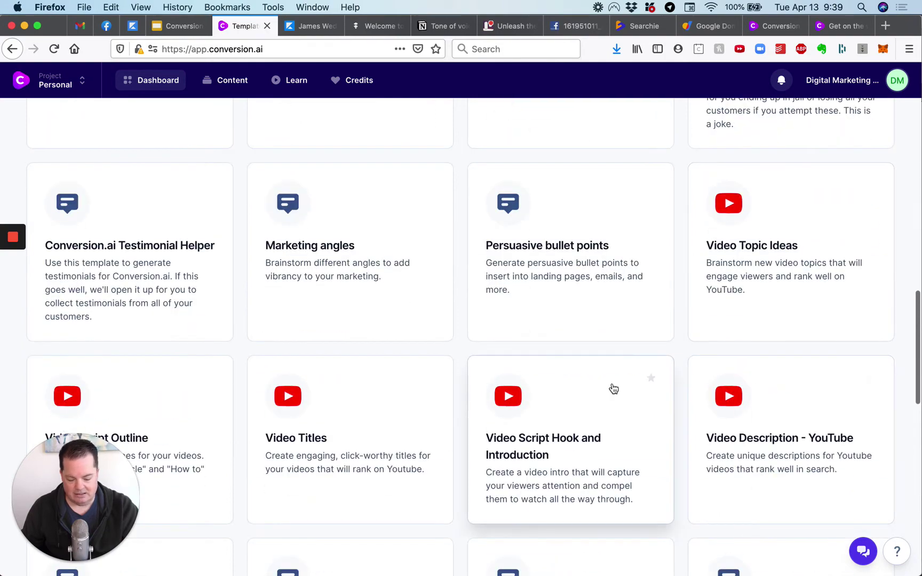
{"action": "scroll", "coordinate": [574, 397], "scroll_direction": "down", "scroll_amount": 4}
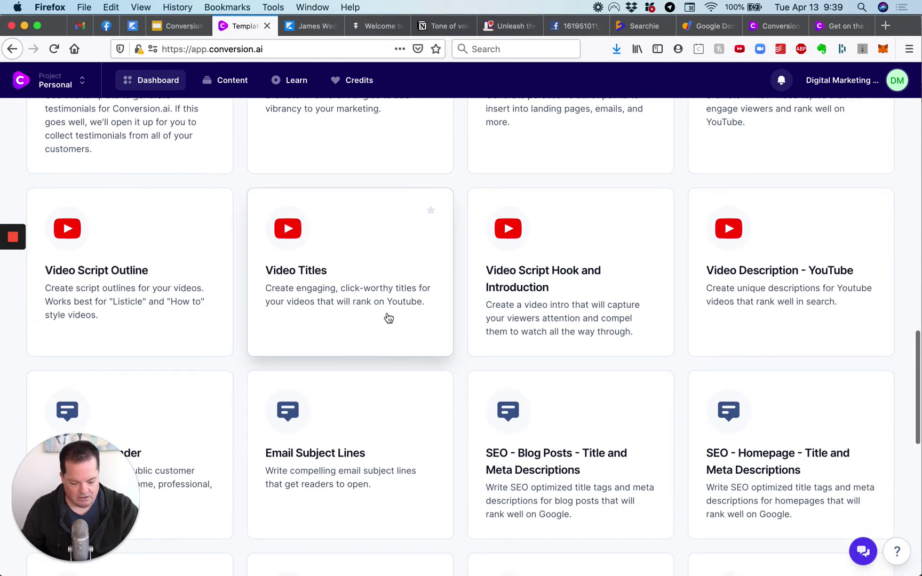
{"action": "scroll", "coordinate": [374, 292], "scroll_direction": "down", "scroll_amount": 3}
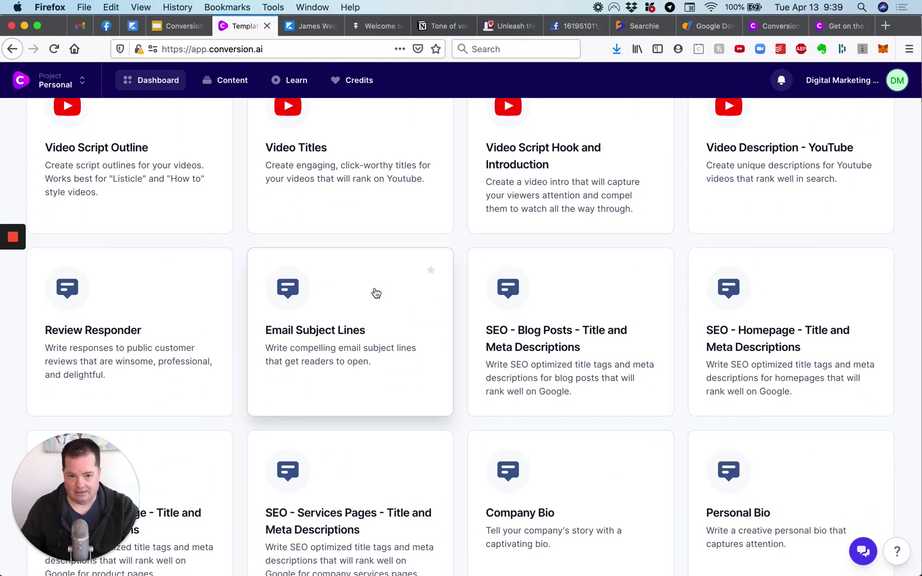
{"action": "scroll", "coordinate": [376, 293], "scroll_direction": "down", "scroll_amount": 4}
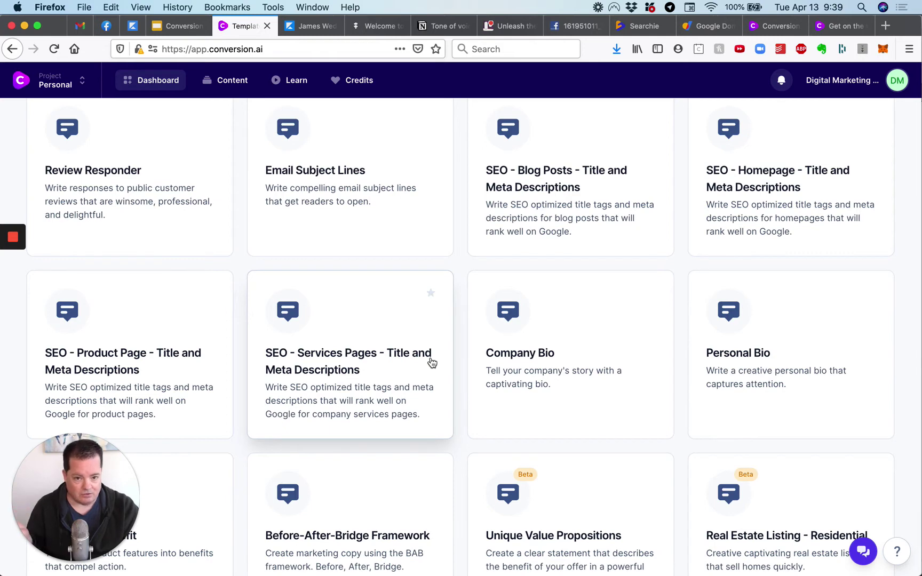
{"action": "scroll", "coordinate": [409, 354], "scroll_direction": "down", "scroll_amount": 5}
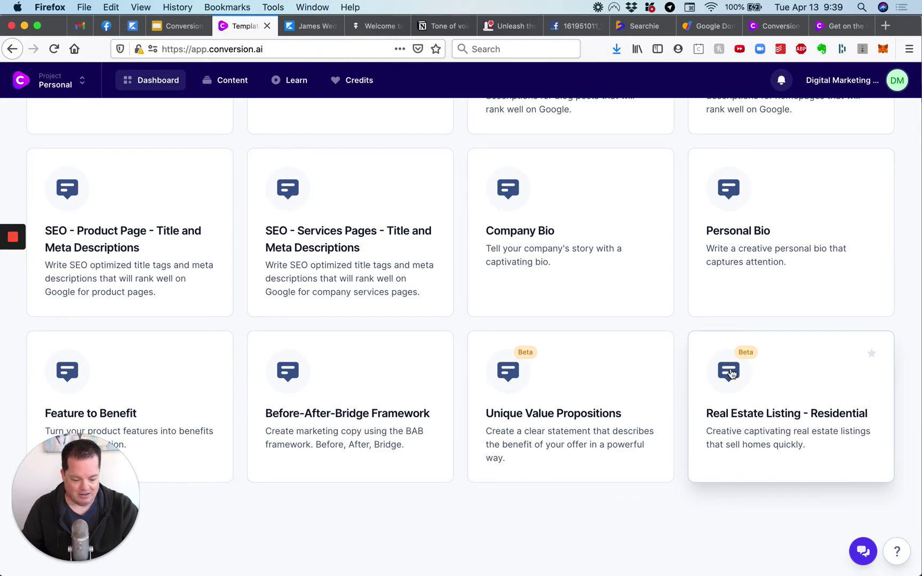
Step: Open the AIDA Framework template and show the hint for its tone of voice setting
{"action": "scroll", "coordinate": [729, 374], "scroll_direction": "up", "scroll_amount": 10}
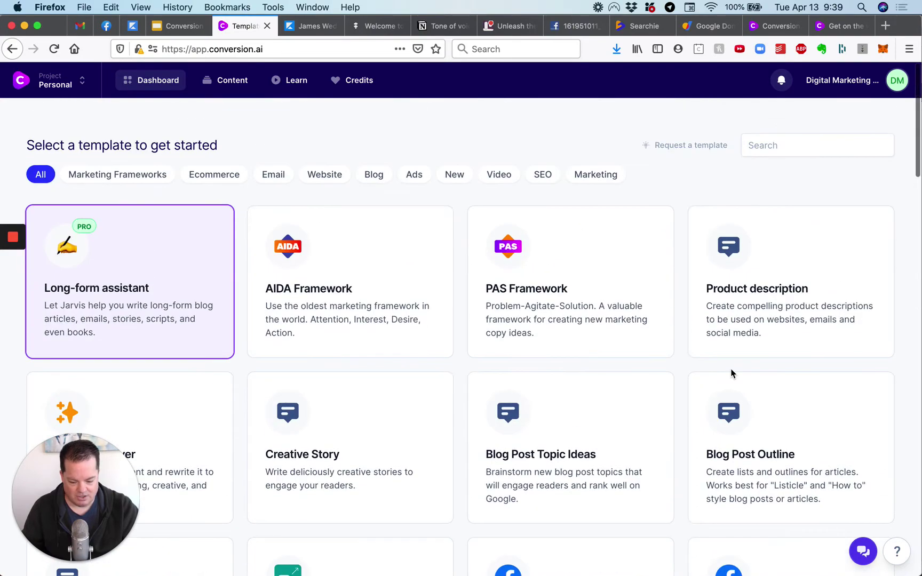
{"action": "left_click", "coordinate": [340, 305]}
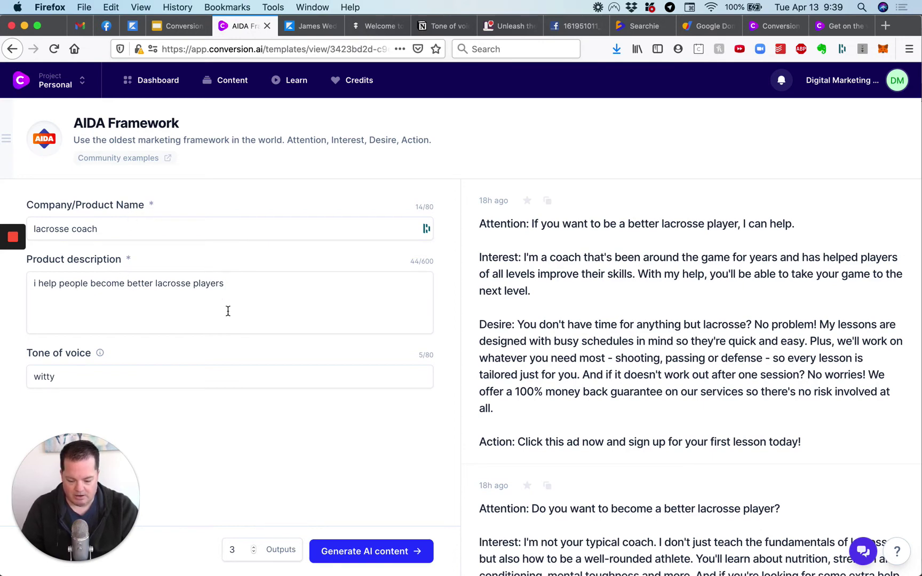
{"action": "mouse_move", "coordinate": [104, 361]}
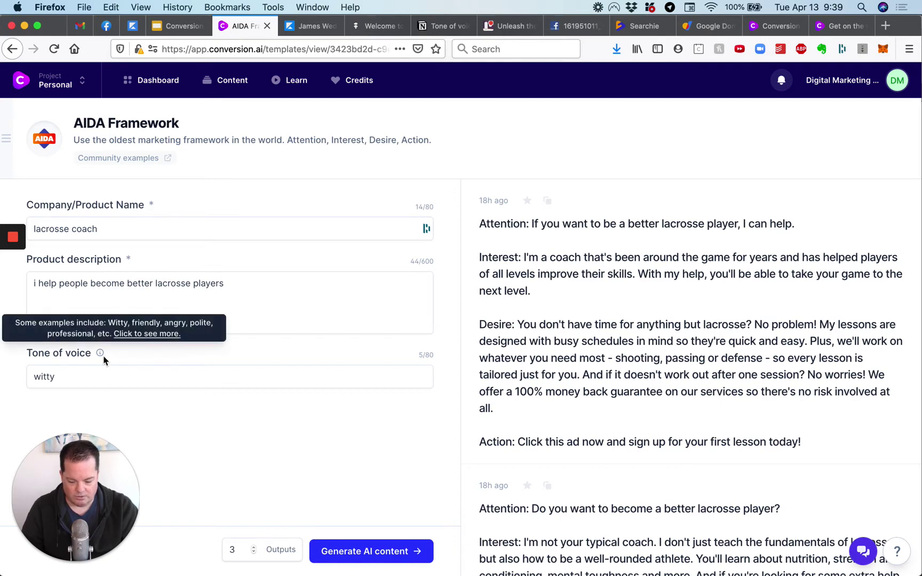
Step: Switch to the Notion "Tone of voice" help page and review its helpful tips, suggested adjectives and example characters
{"action": "left_click", "coordinate": [450, 18]}
{"action": "scroll", "coordinate": [444, 182], "scroll_direction": "up", "scroll_amount": 10}
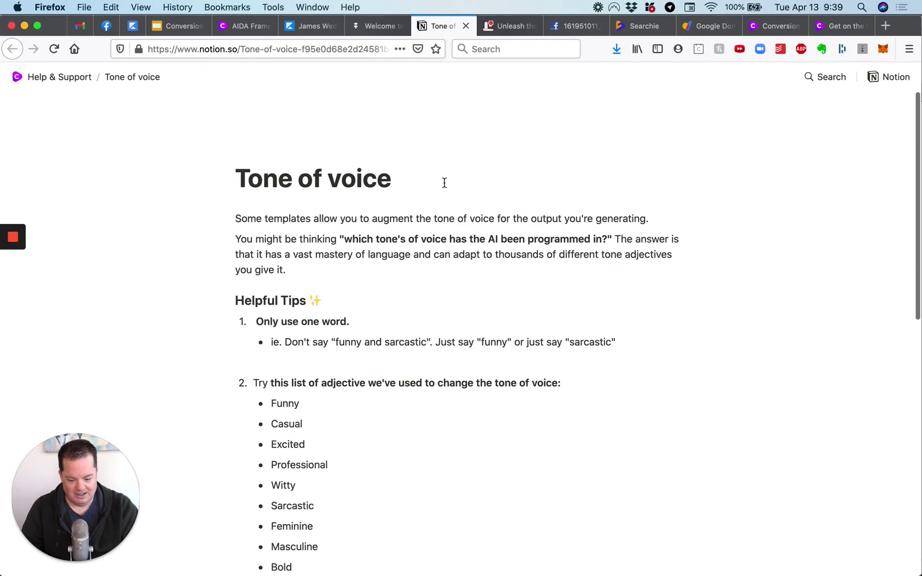
{"action": "scroll", "coordinate": [444, 182], "scroll_direction": "down", "scroll_amount": 3}
{"action": "scroll", "coordinate": [444, 182], "scroll_direction": "down", "scroll_amount": 5}
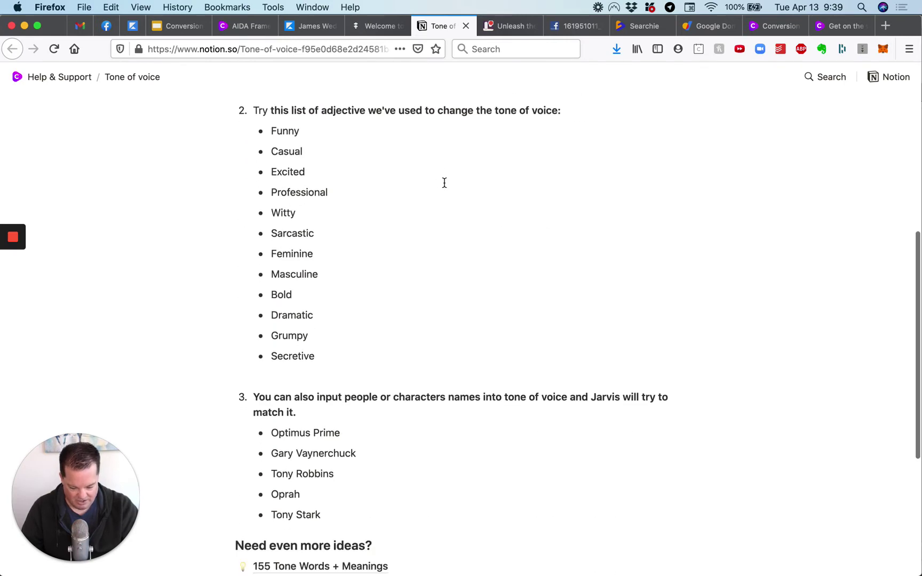
{"action": "scroll", "coordinate": [444, 182], "scroll_direction": "up", "scroll_amount": 7}
{"action": "scroll", "coordinate": [445, 183], "scroll_direction": "down", "scroll_amount": 2}
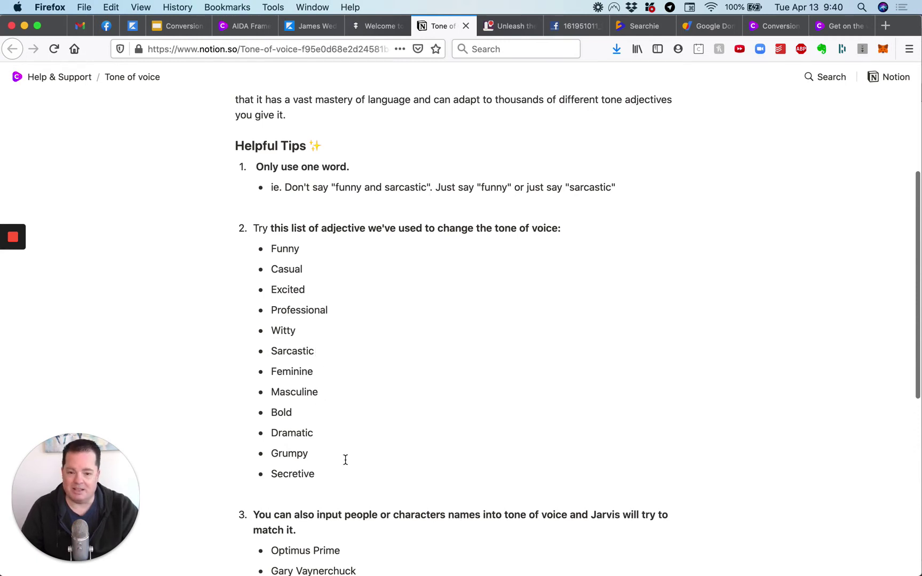
{"action": "scroll", "coordinate": [344, 458], "scroll_direction": "down", "scroll_amount": 5}
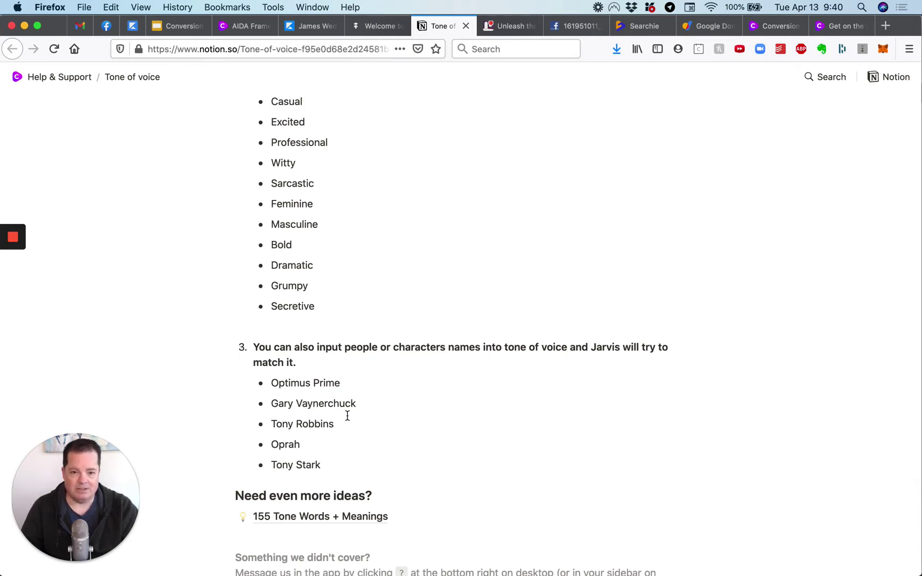
{"action": "scroll", "coordinate": [347, 416], "scroll_direction": "up", "scroll_amount": 6}
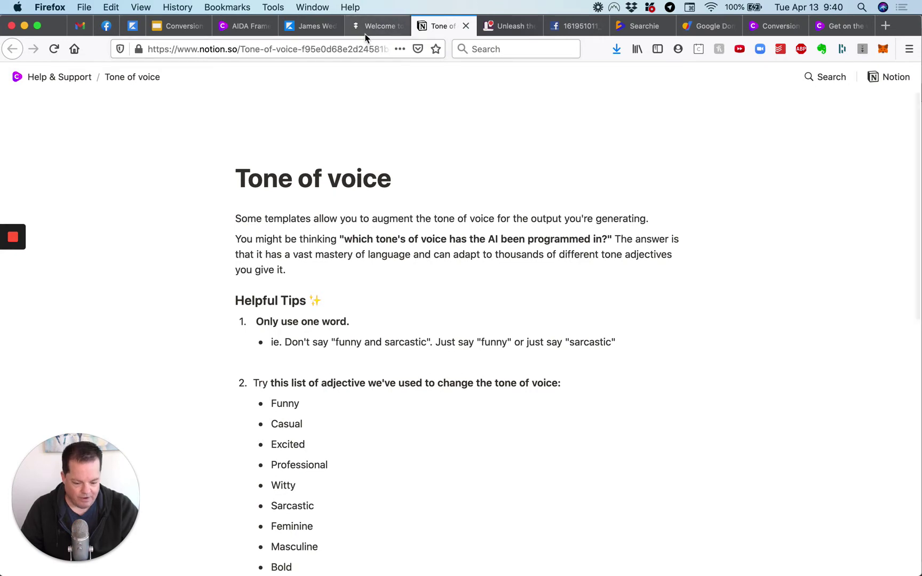
Step: Return to the AIDA Framework template and read through the previously generated lacrosse coach outputs
{"action": "left_click", "coordinate": [251, 26]}
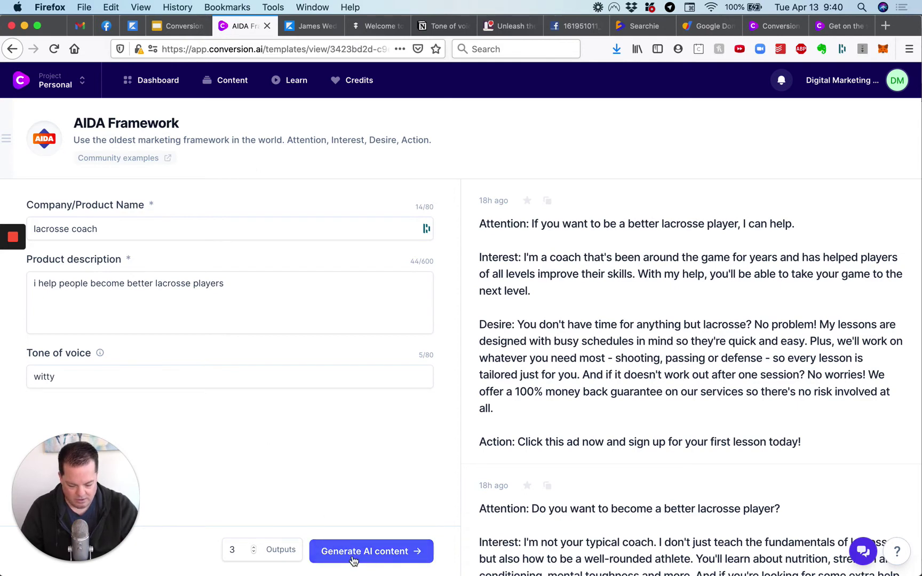
{"action": "scroll", "coordinate": [602, 310], "scroll_direction": "down", "scroll_amount": 1}
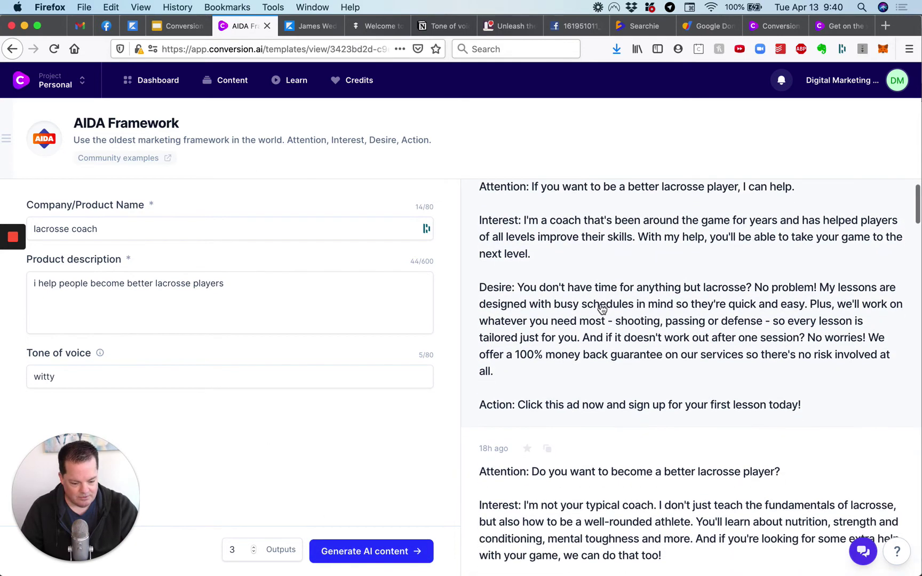
{"action": "scroll", "coordinate": [602, 309], "scroll_direction": "down", "scroll_amount": 3}
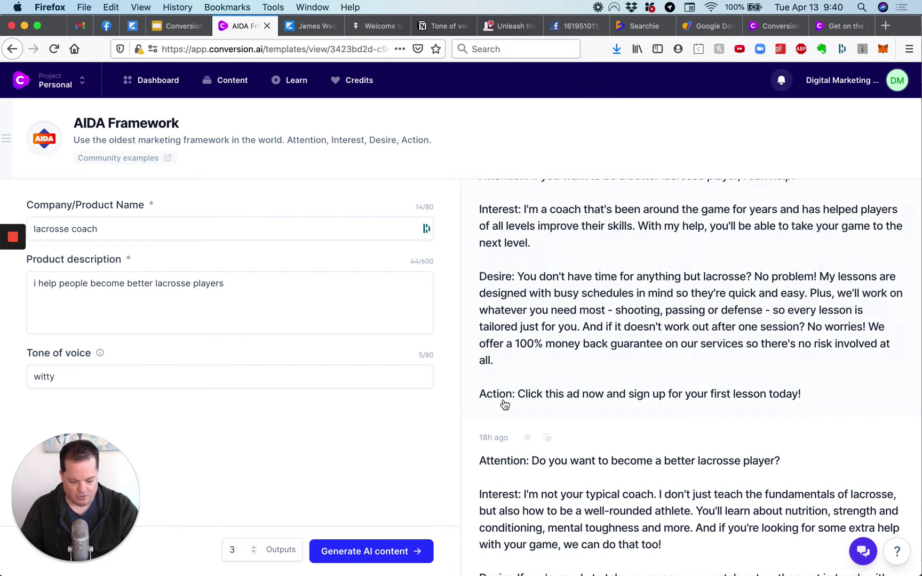
{"action": "scroll", "coordinate": [592, 361], "scroll_direction": "up", "scroll_amount": 3}
{"action": "scroll", "coordinate": [592, 362], "scroll_direction": "down", "scroll_amount": 5}
{"action": "scroll", "coordinate": [592, 361], "scroll_direction": "down", "scroll_amount": 5}
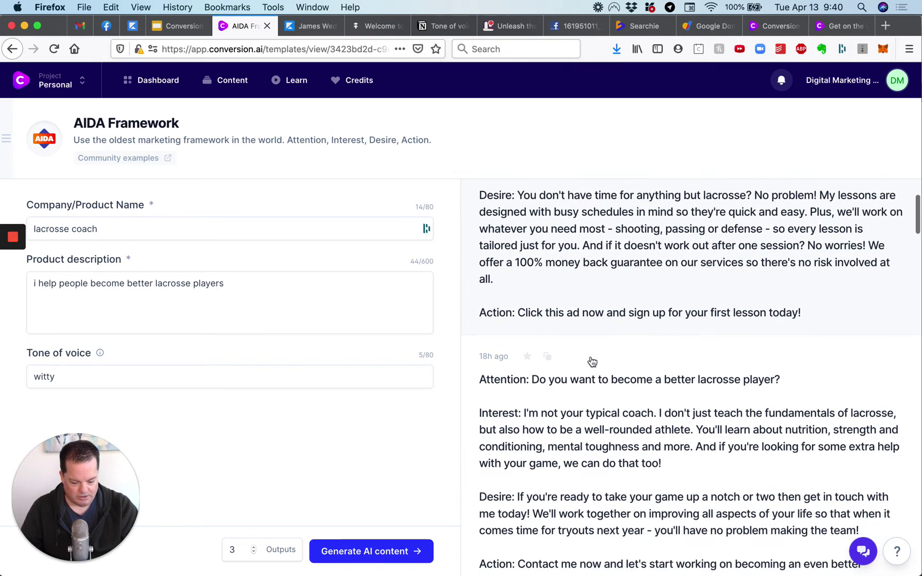
{"action": "scroll", "coordinate": [592, 361], "scroll_direction": "down", "scroll_amount": 2}
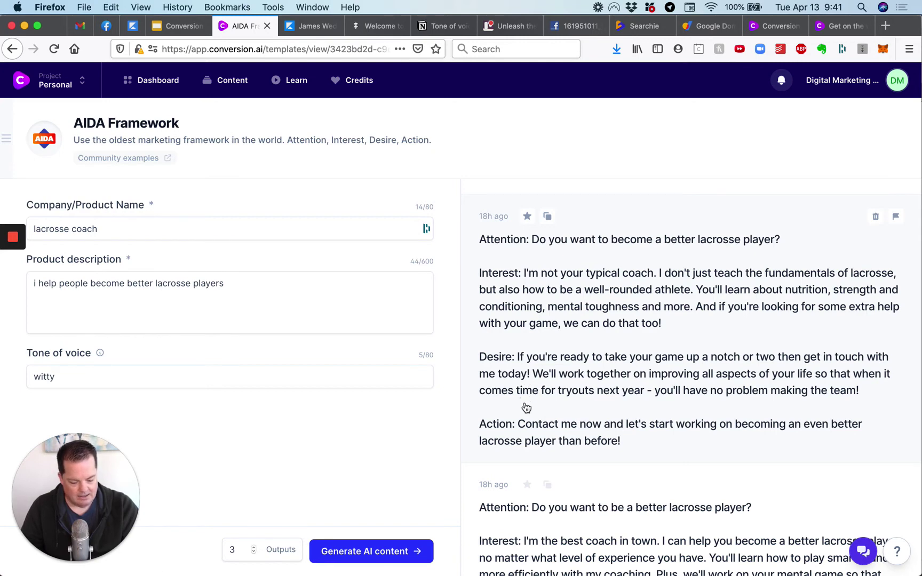
{"action": "scroll", "coordinate": [538, 395], "scroll_direction": "down", "scroll_amount": 1}
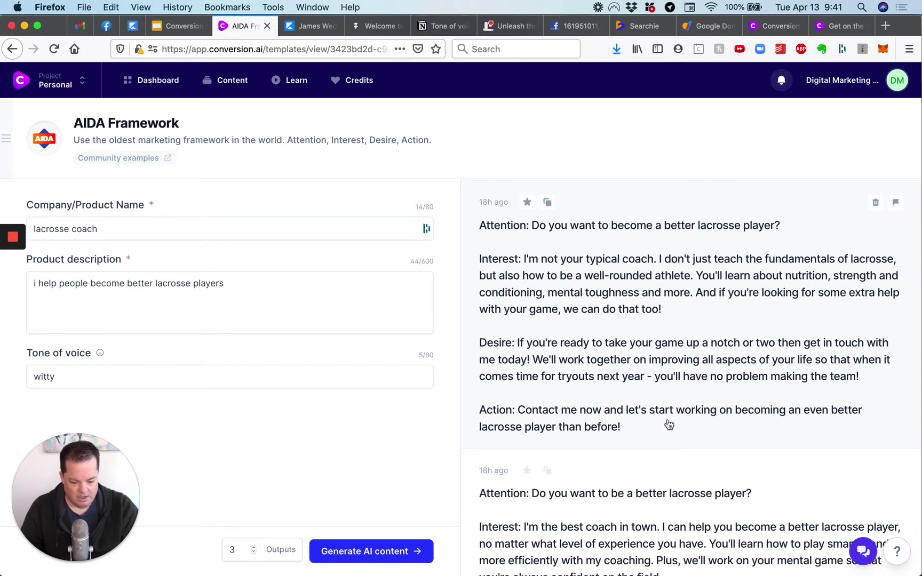
{"action": "scroll", "coordinate": [669, 424], "scroll_direction": "down", "scroll_amount": 4}
{"action": "scroll", "coordinate": [603, 451], "scroll_direction": "down", "scroll_amount": 3}
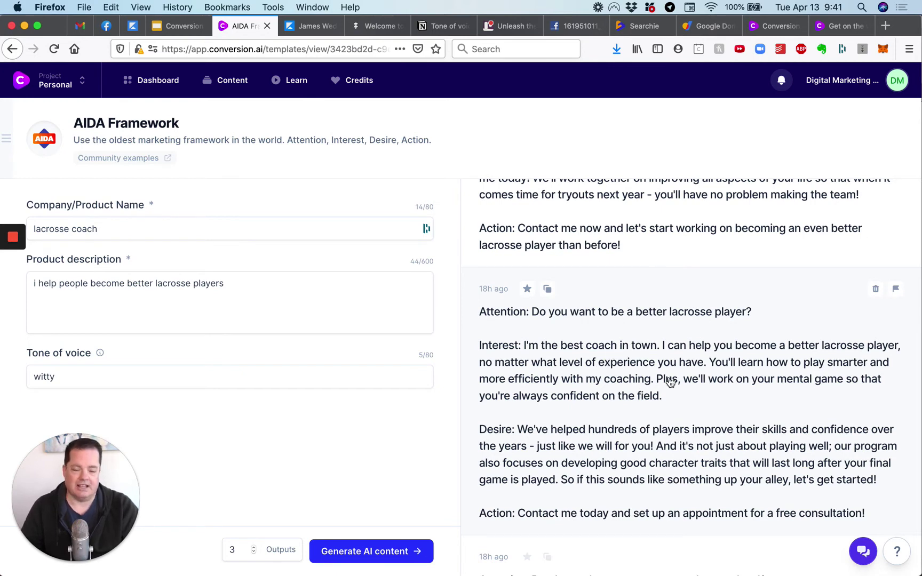
{"action": "scroll", "coordinate": [671, 381], "scroll_direction": "down", "scroll_amount": 2}
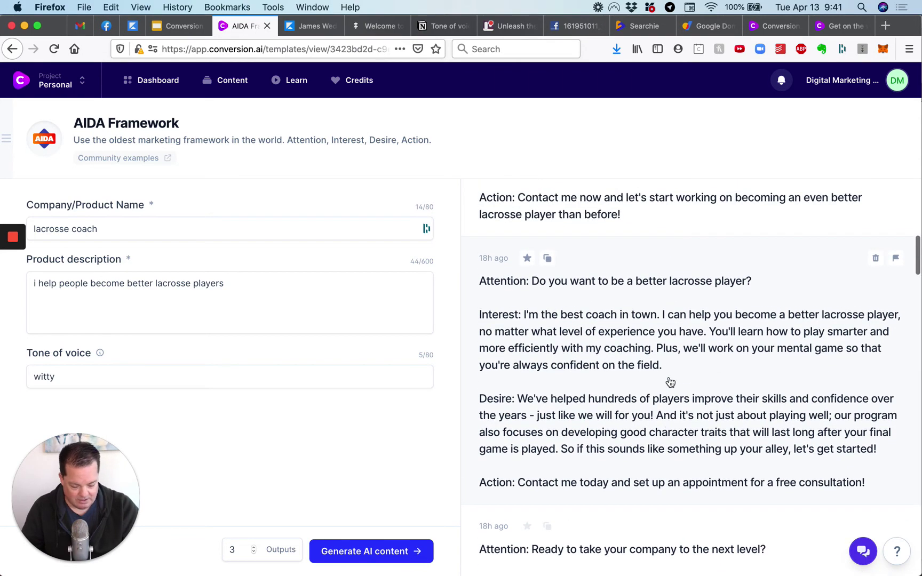
Step: Replace the company/product name in the AIDA Framework template with "make up artist"
{"action": "left_click_drag", "start_coordinate": [111, 230], "coordinate": [8, 228]}
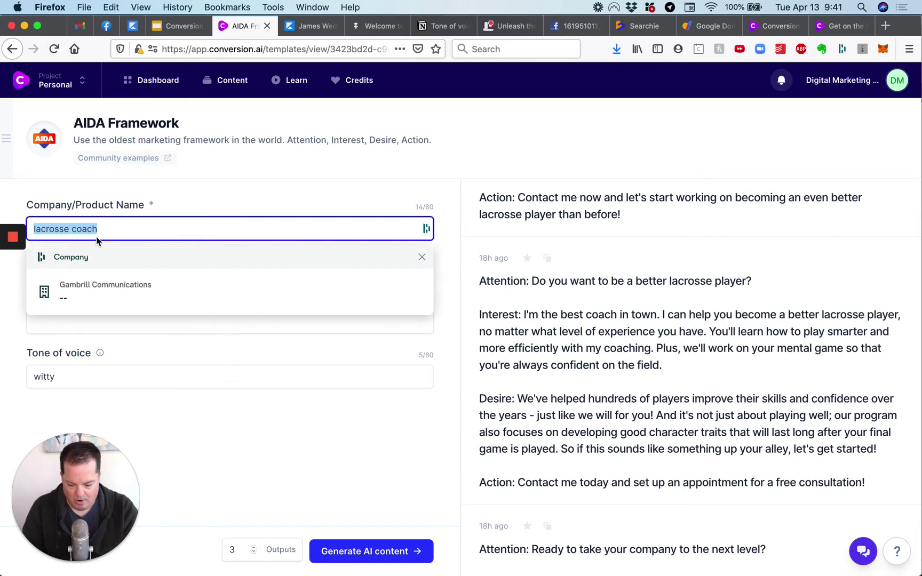
{"action": "type", "text": "make up"}
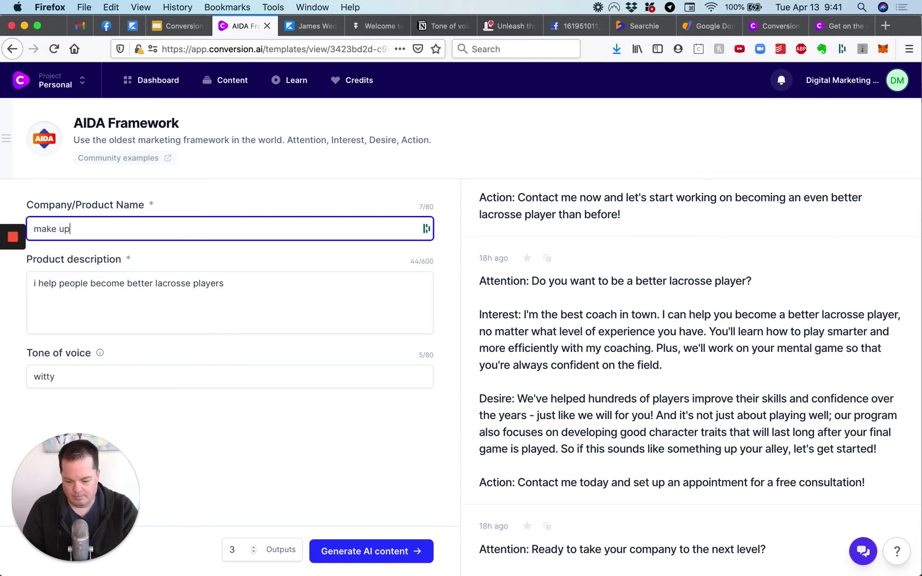
{"action": "type", "text": " artist"}
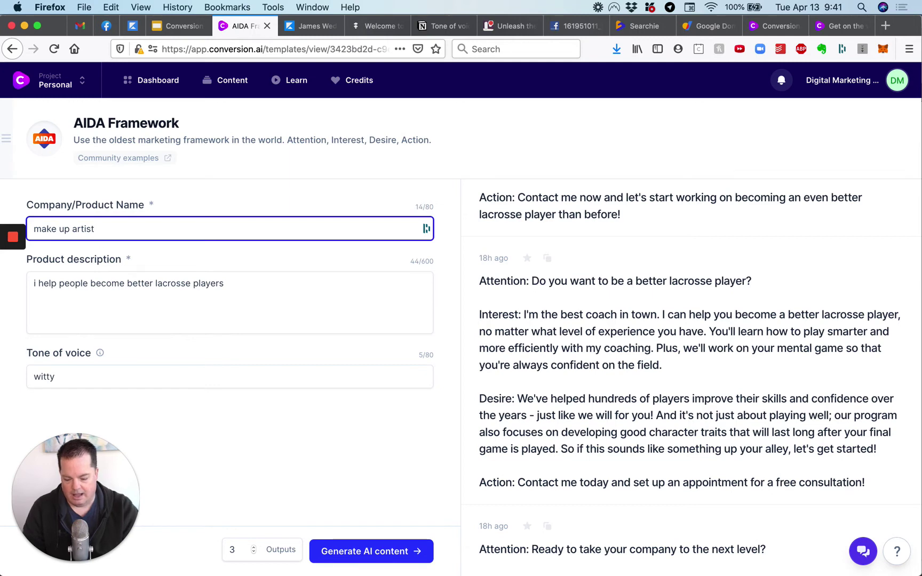
Step: Replace the product description in the AIDA Framework template with "i help people look beautiful through makeup application"
{"action": "left_click_drag", "start_coordinate": [225, 287], "coordinate": [15, 279]}
{"action": "type", "text": "i help"}
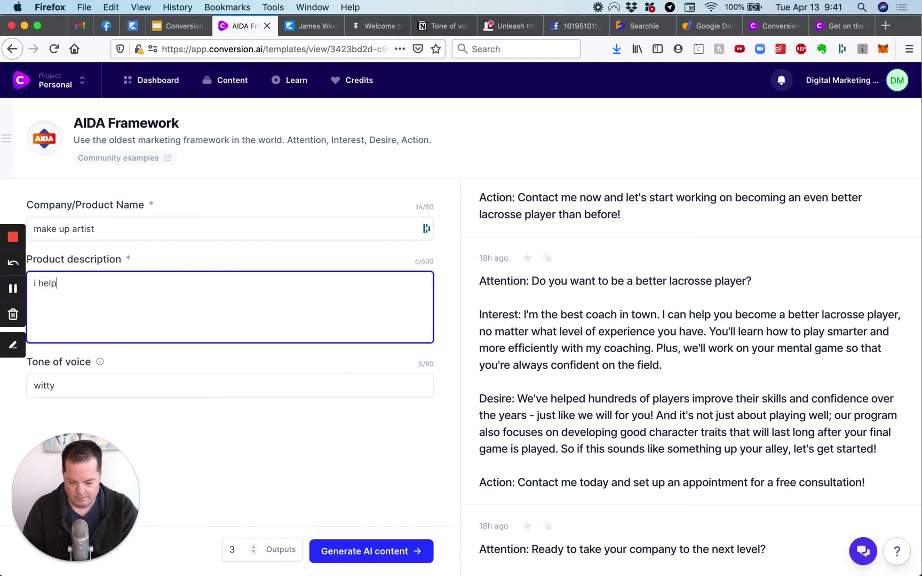
{"action": "type", "text": " people"}
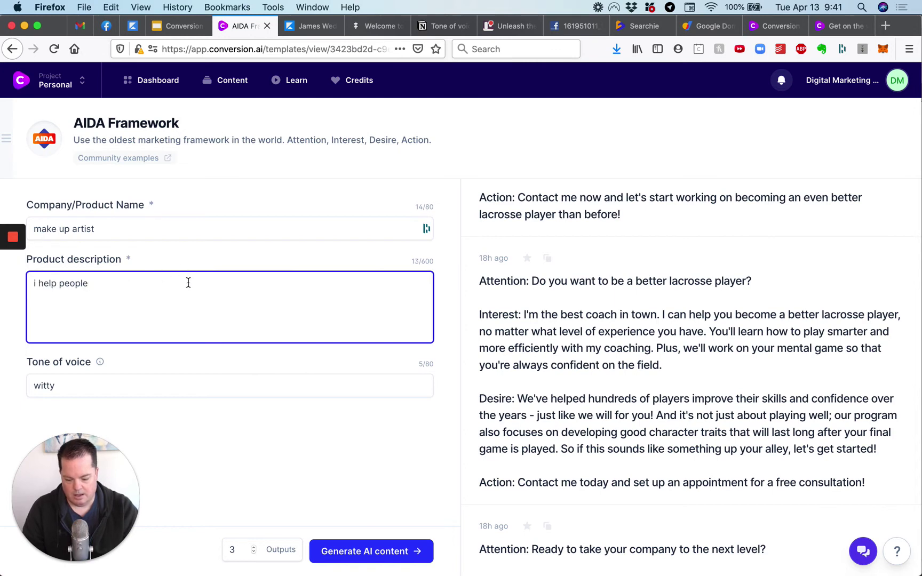
{"action": "type", "text": " look beut"}
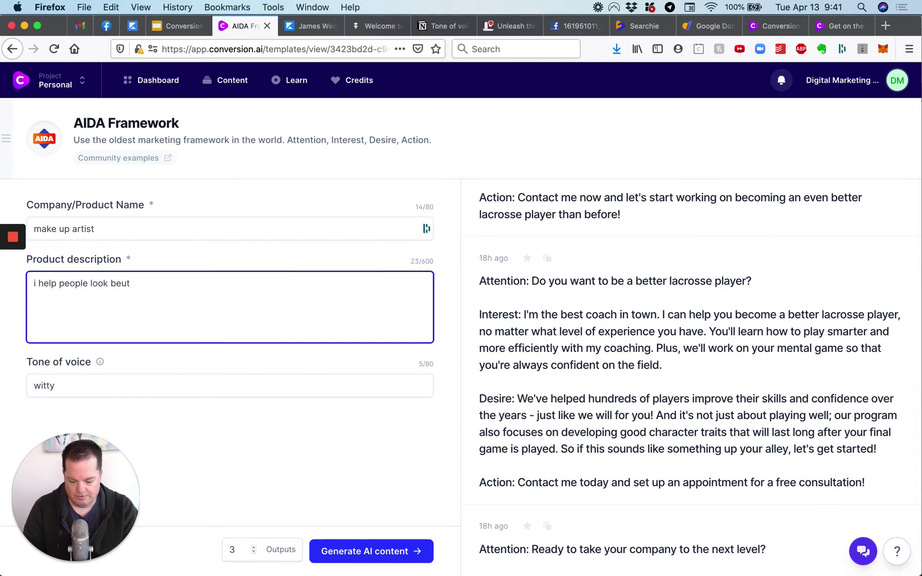
{"action": "key", "text": "BackSpace"}
{"action": "type", "text": "a"}
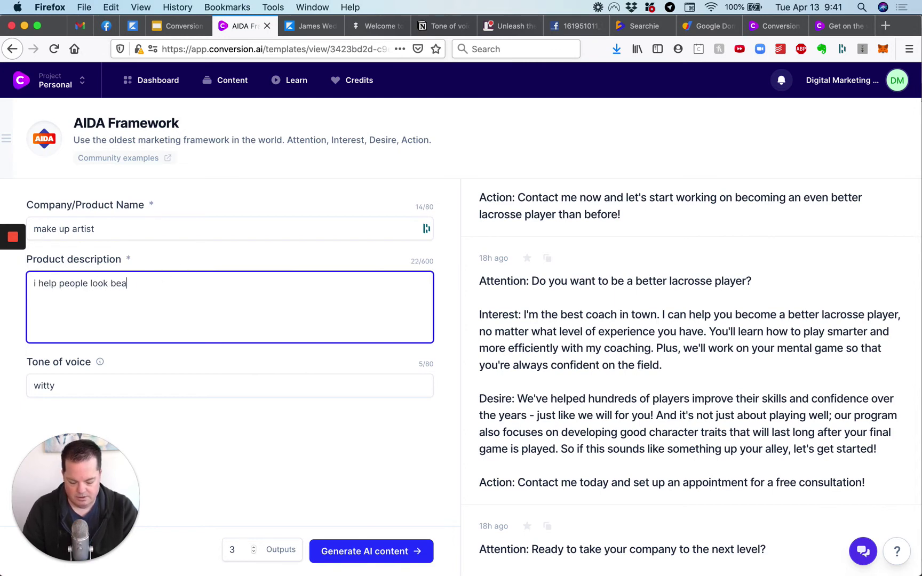
{"action": "type", "text": "utiful through "}
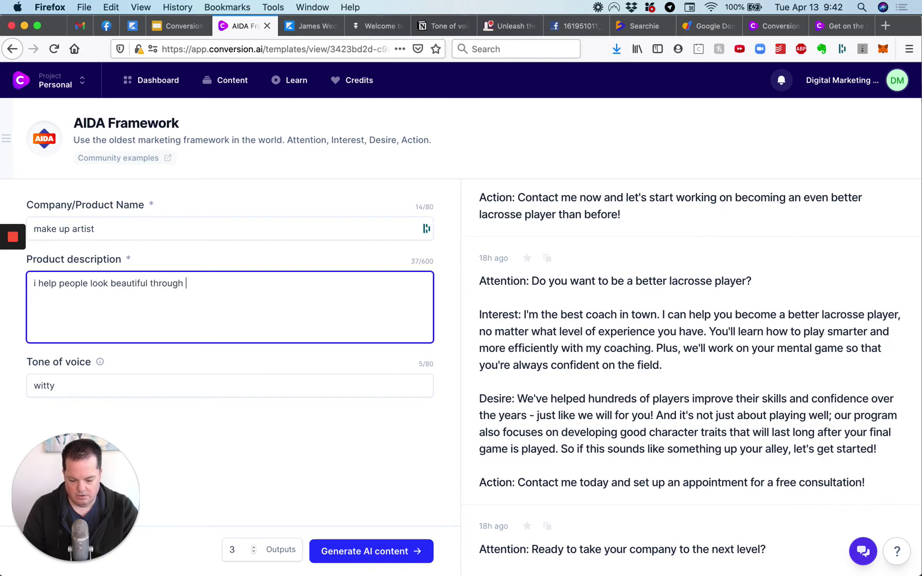
{"action": "type", "text": "makeup application"}
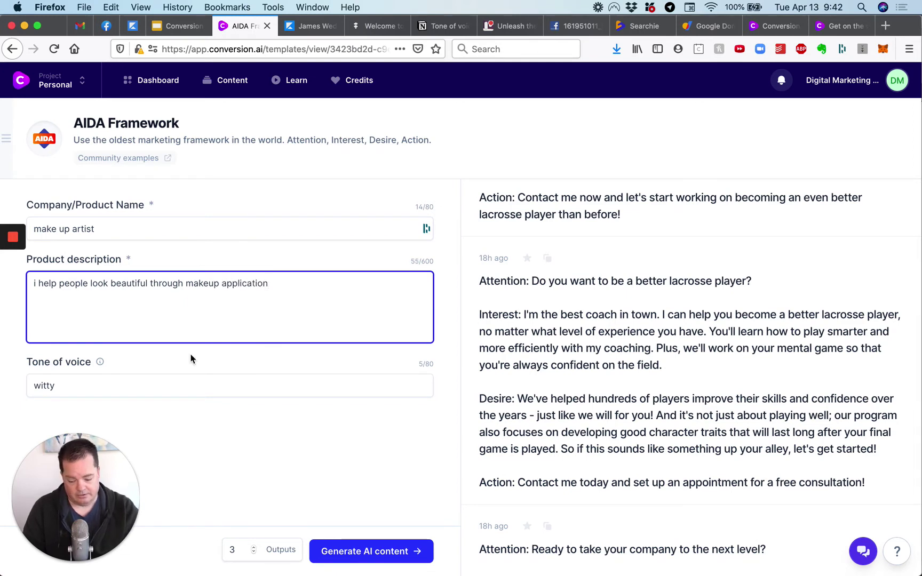
Step: Generate 3 AIDA outputs for the make up artist and read through the new copy
{"action": "left_click", "coordinate": [358, 551]}
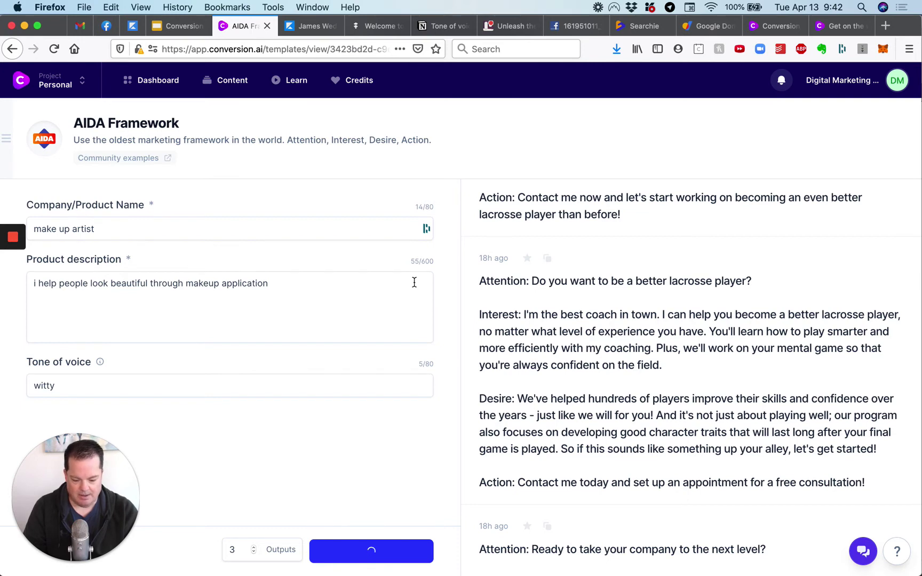
{"action": "scroll", "coordinate": [526, 314], "scroll_direction": "up", "scroll_amount": 5}
{"action": "scroll", "coordinate": [526, 314], "scroll_direction": "up", "scroll_amount": 4}
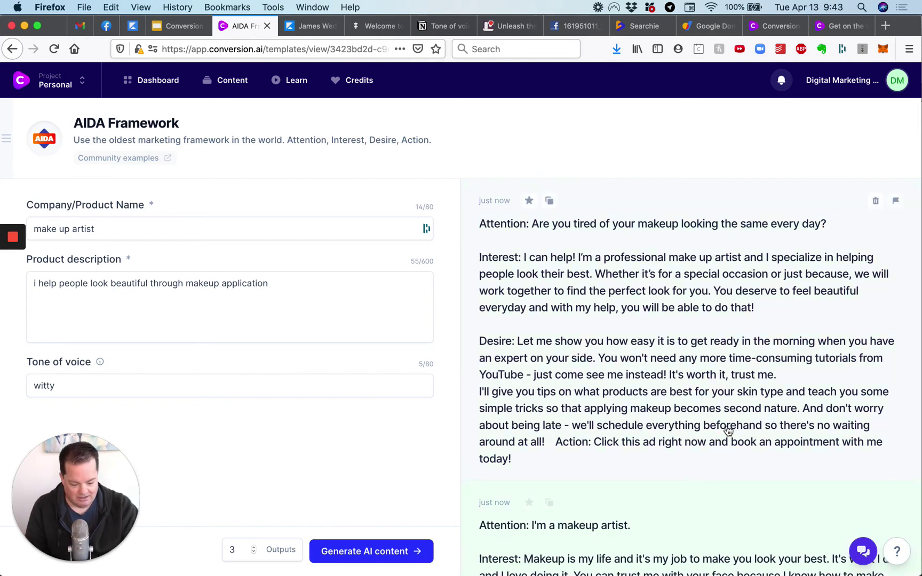
{"action": "scroll", "coordinate": [729, 431], "scroll_direction": "down", "scroll_amount": 10}
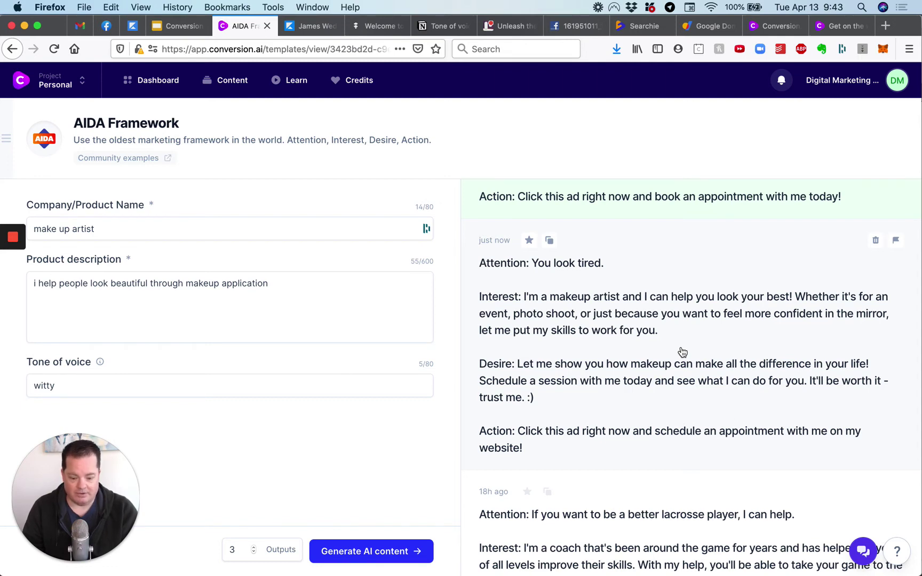
Step: Open the PAS Framework template from the dashboard and set the company/product name to "kajabi"
{"action": "left_click", "coordinate": [171, 77]}
{"action": "left_click", "coordinate": [543, 262]}
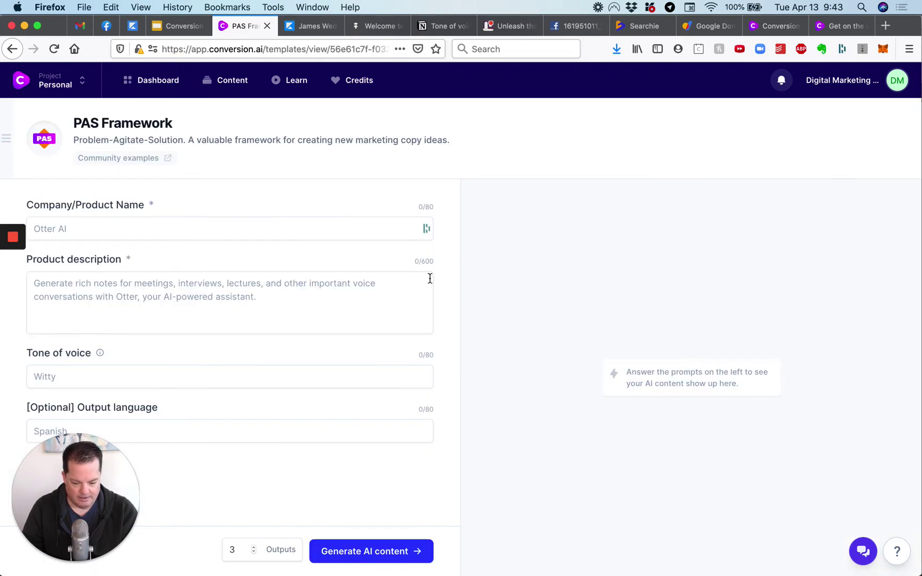
{"action": "left_click", "coordinate": [147, 227]}
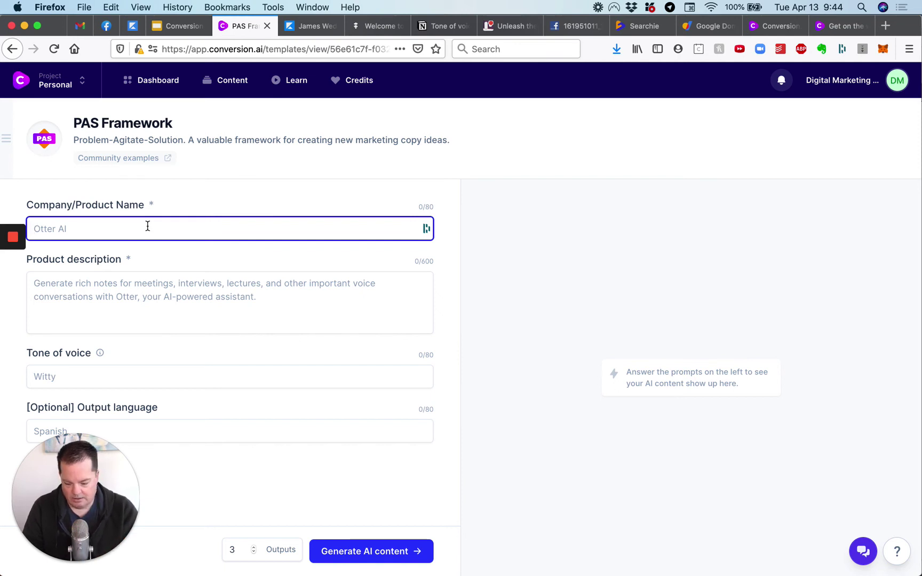
{"action": "type", "text": "k"}
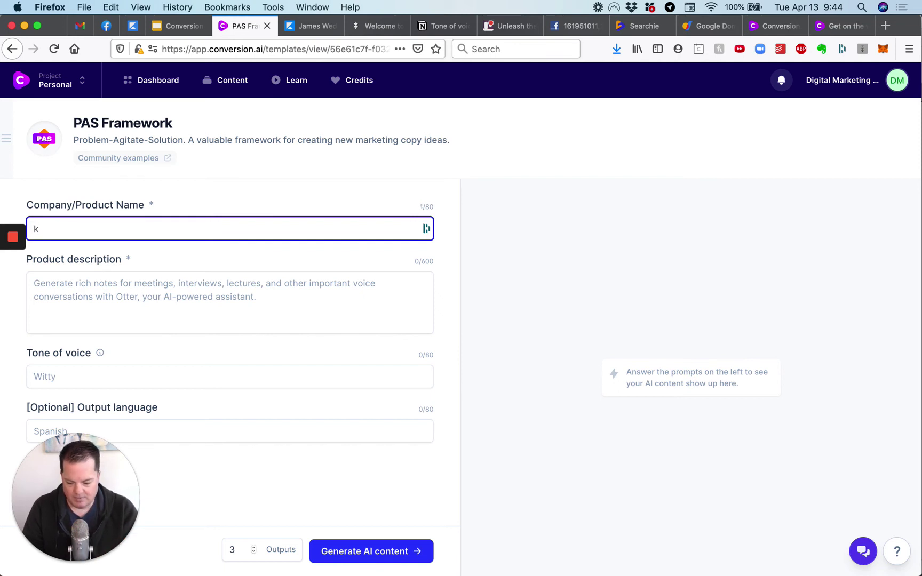
{"action": "type", "text": "ajabi"}
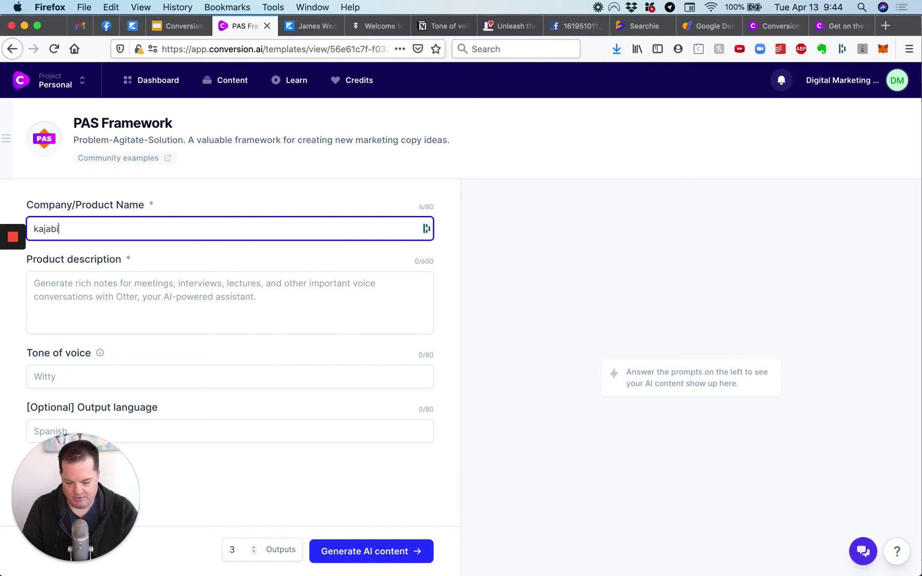
Step: Enter the product description "kajabi helps you easily build courses online without the headache" in the PAS Framework template
{"action": "left_click", "coordinate": [125, 296]}
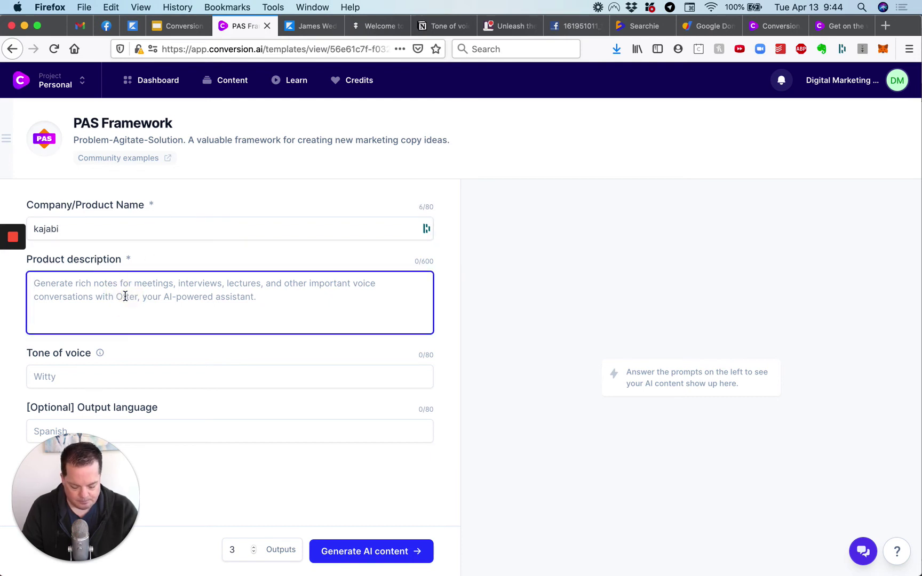
{"action": "type", "text": "kajabi "}
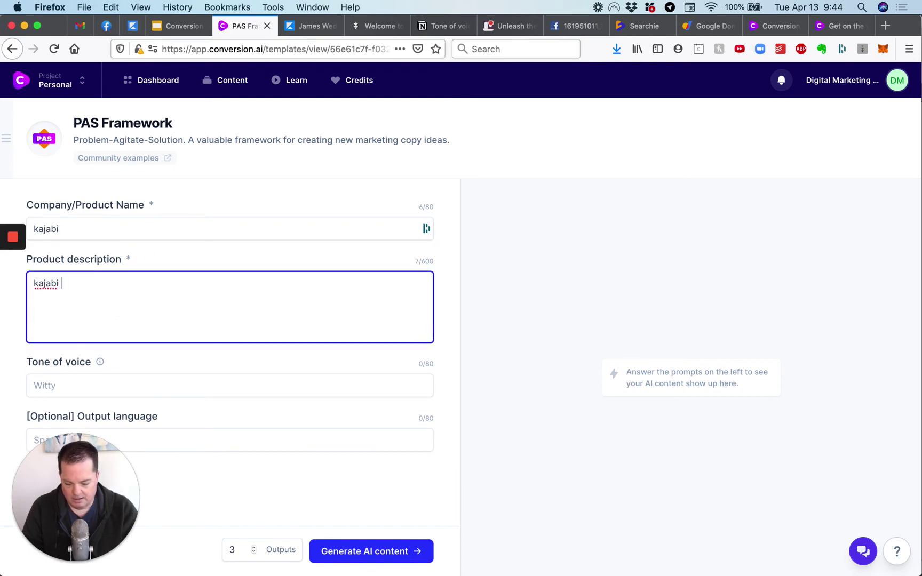
{"action": "type", "text": "helps you e"}
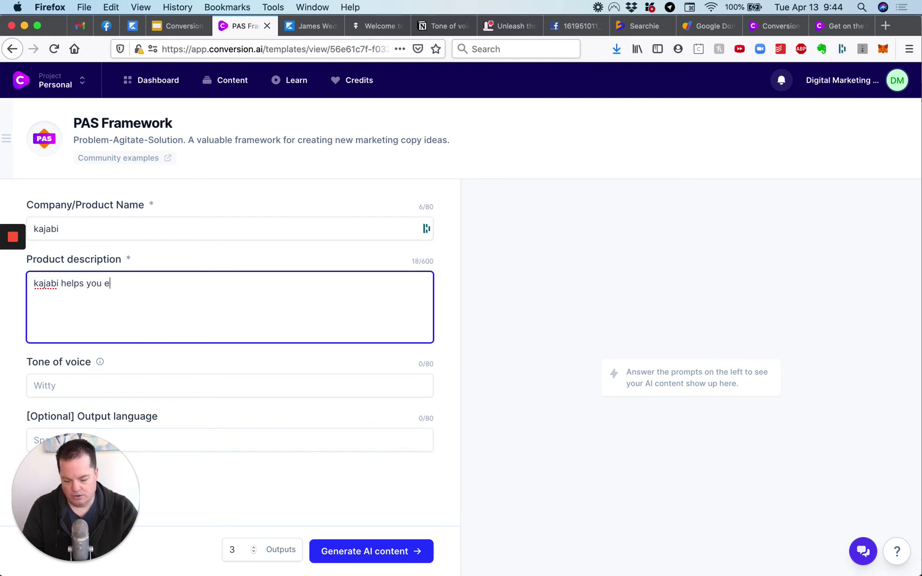
{"action": "type", "text": "asily buil"}
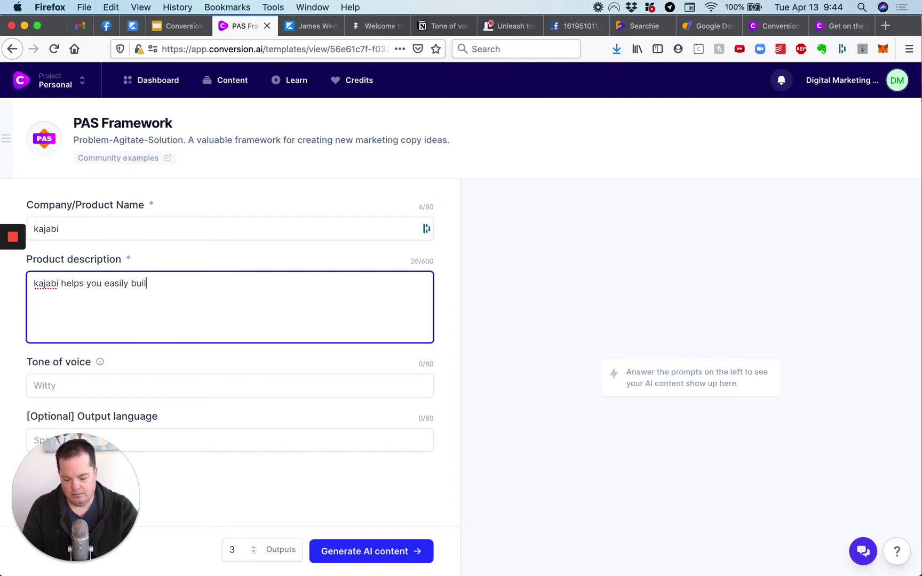
{"action": "type", "text": "d co"}
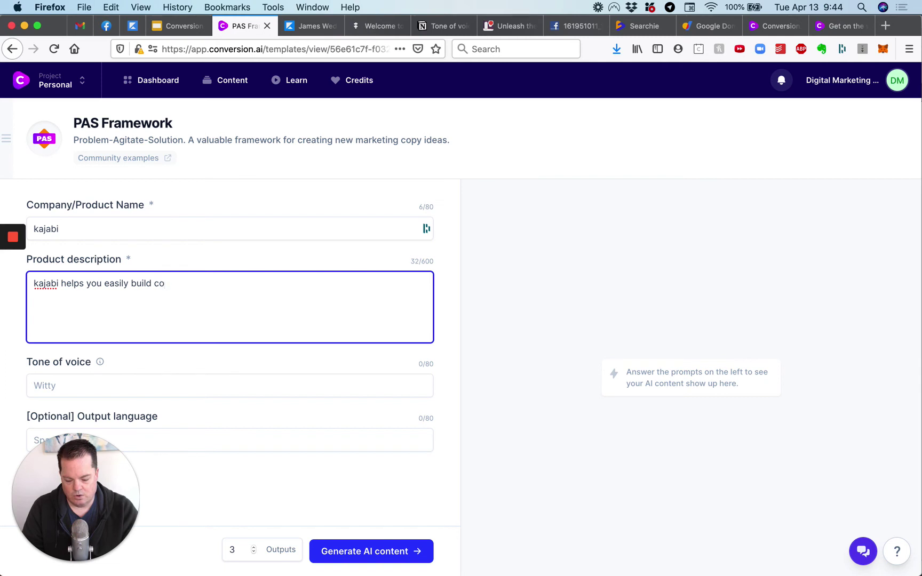
{"action": "type", "text": "urses online"}
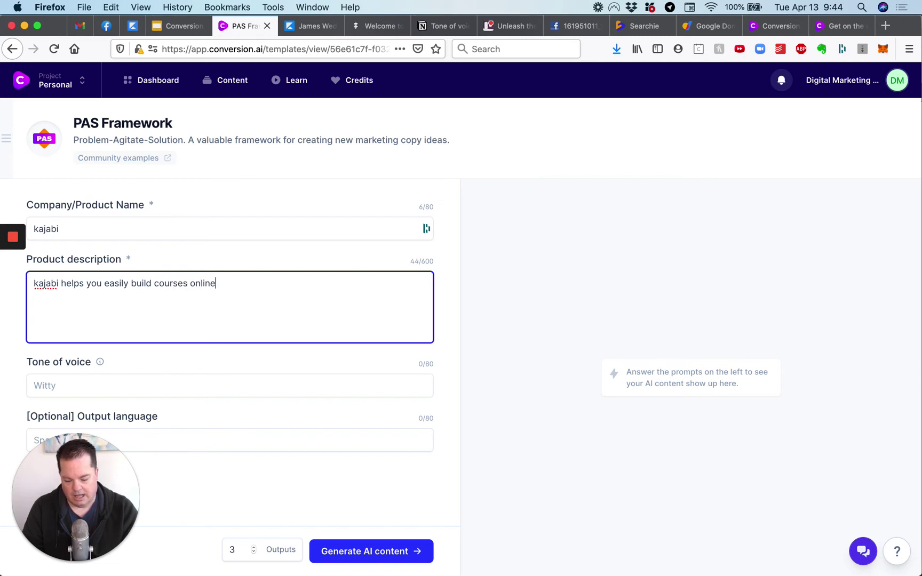
{"action": "type", "text": " without the head"}
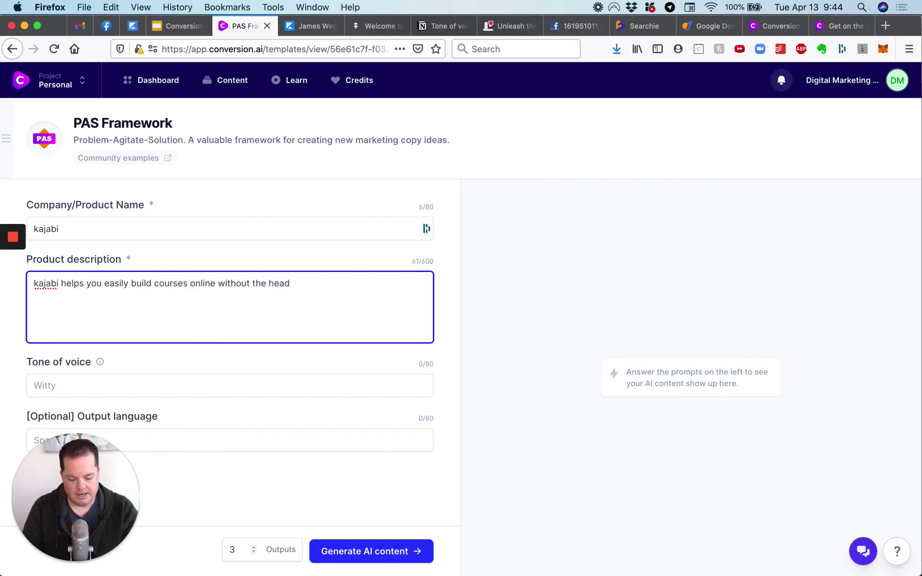
{"action": "type", "text": "ache"}
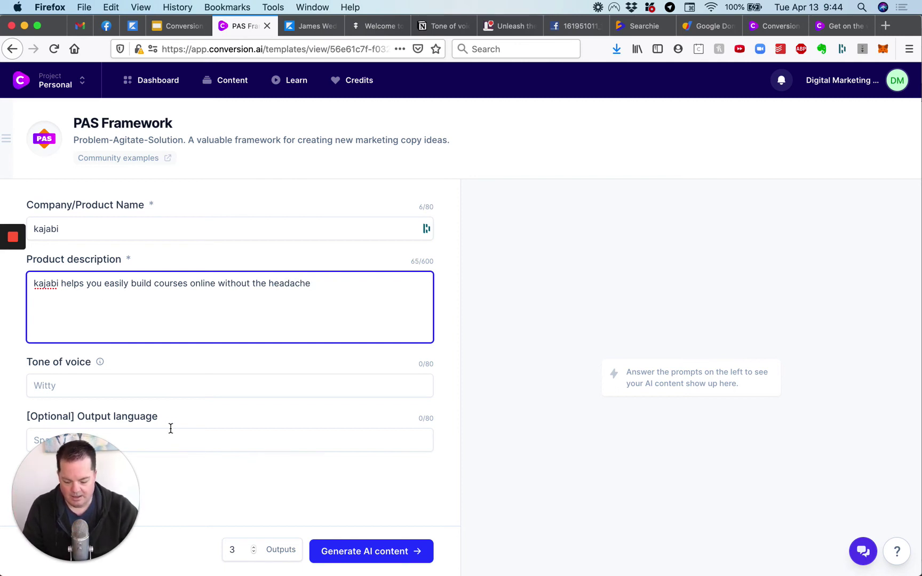
{"action": "left_click_drag", "start_coordinate": [101, 477], "coordinate": [173, 472]}
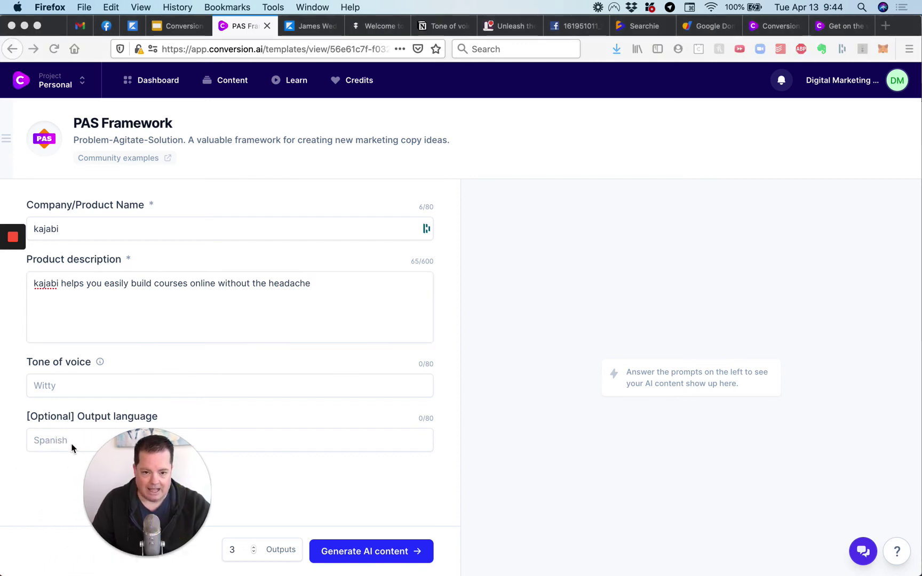
{"action": "left_click_drag", "start_coordinate": [121, 461], "coordinate": [49, 460]}
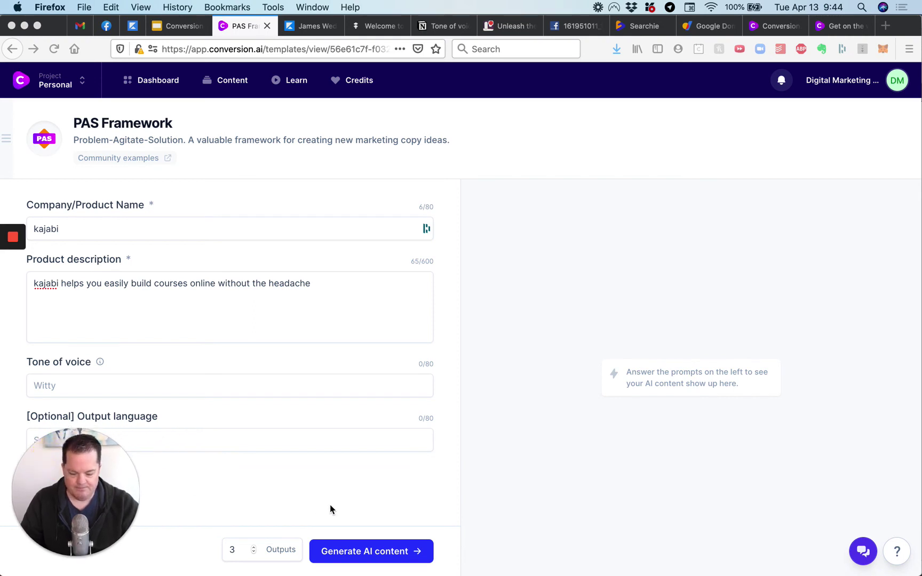
Step: Extend the end of the kajabi product description with "and frustration"
{"action": "left_click", "coordinate": [363, 553]}
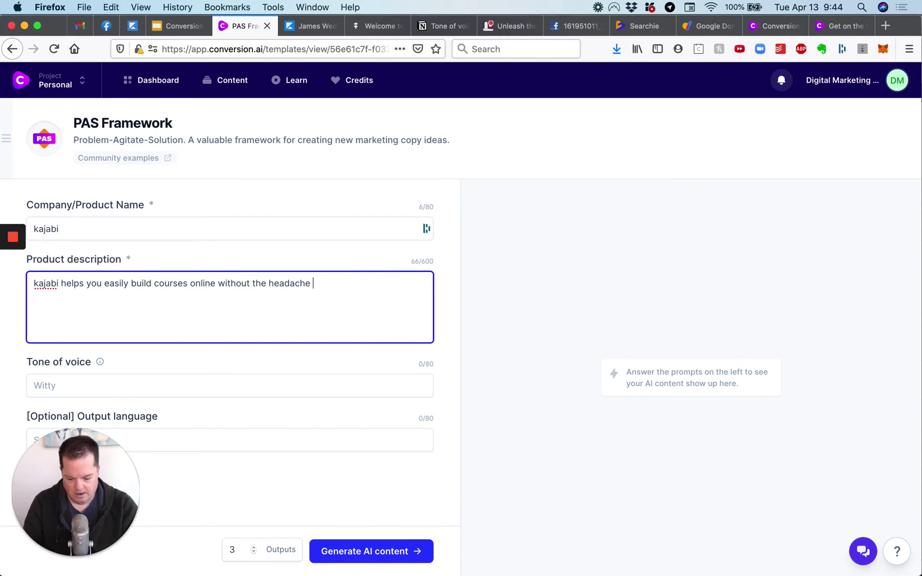
{"action": "type", "text": "and frus"}
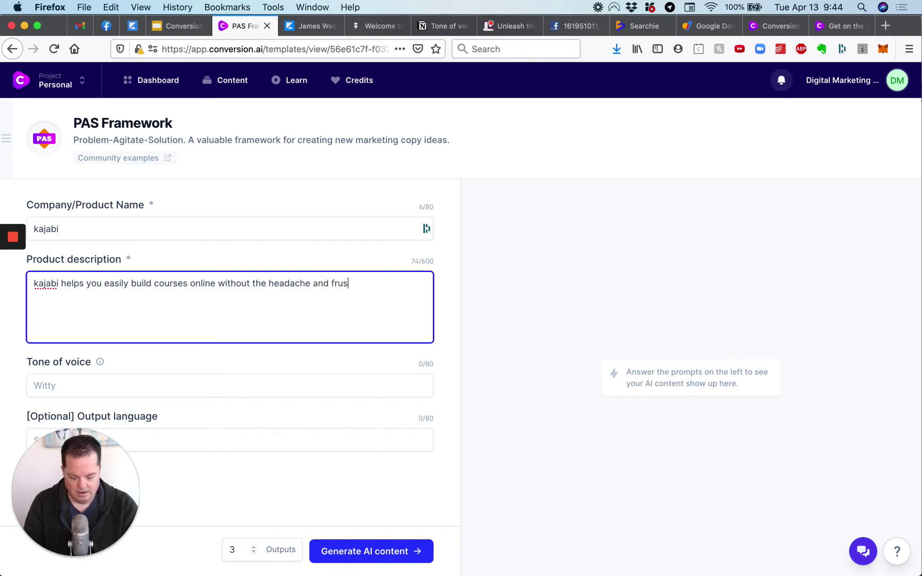
{"action": "type", "text": "tration"}
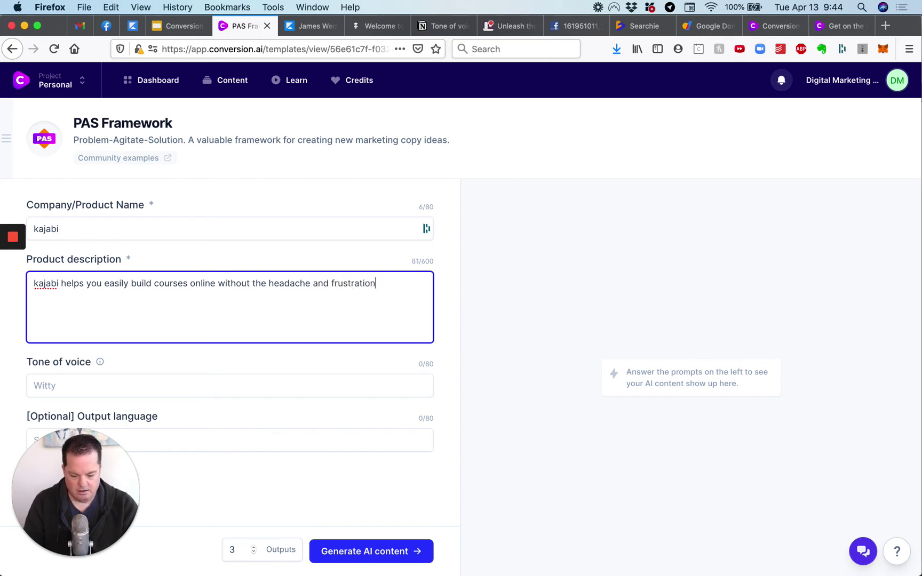
Step: Generate 3 PAS outputs for kajabi and read through the resulting copy
{"action": "left_click", "coordinate": [375, 556]}
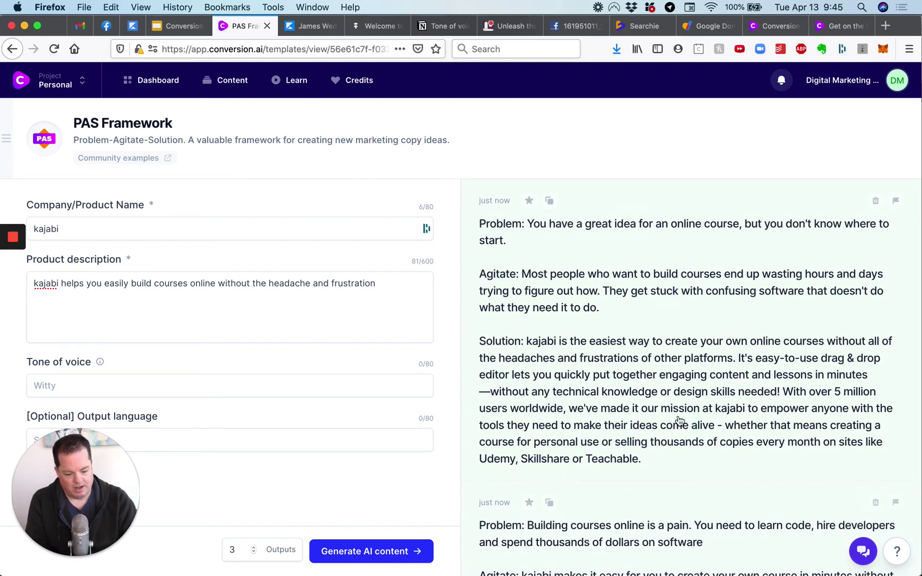
{"action": "scroll", "coordinate": [693, 418], "scroll_direction": "down", "scroll_amount": 1}
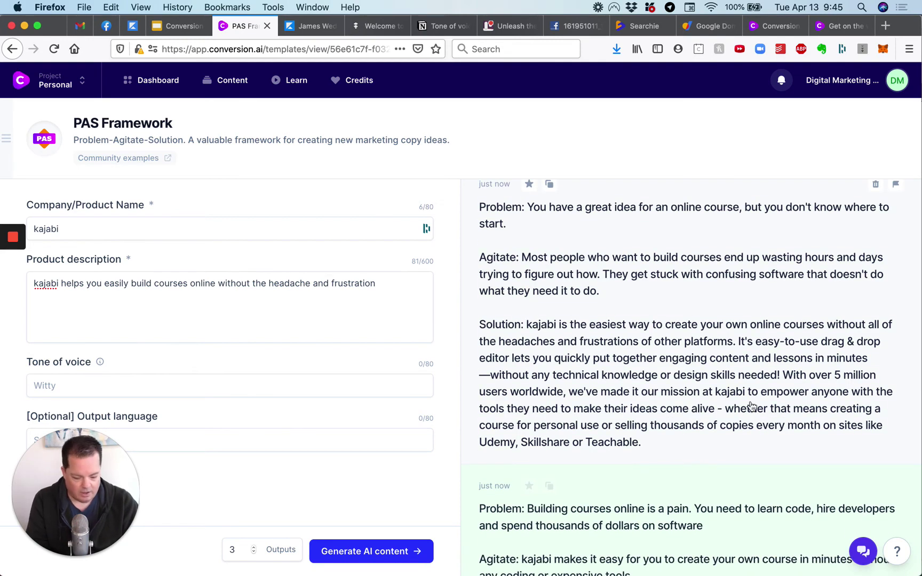
{"action": "scroll", "coordinate": [773, 457], "scroll_direction": "up", "scroll_amount": 1}
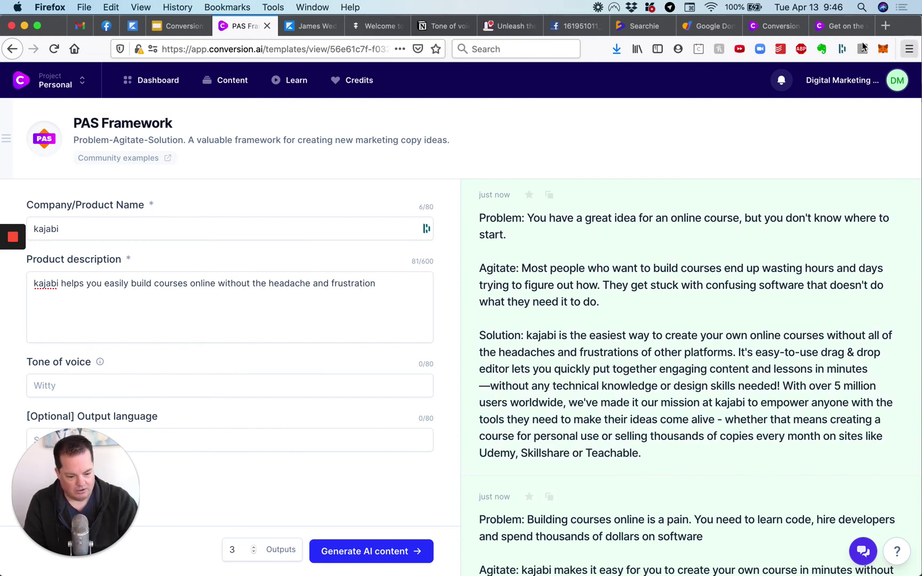
Step: View the Conversion.ai Pro Unlimited waitlist page, then return to the PAS Framework template
{"action": "left_click", "coordinate": [778, 27]}
{"action": "left_click", "coordinate": [828, 25]}
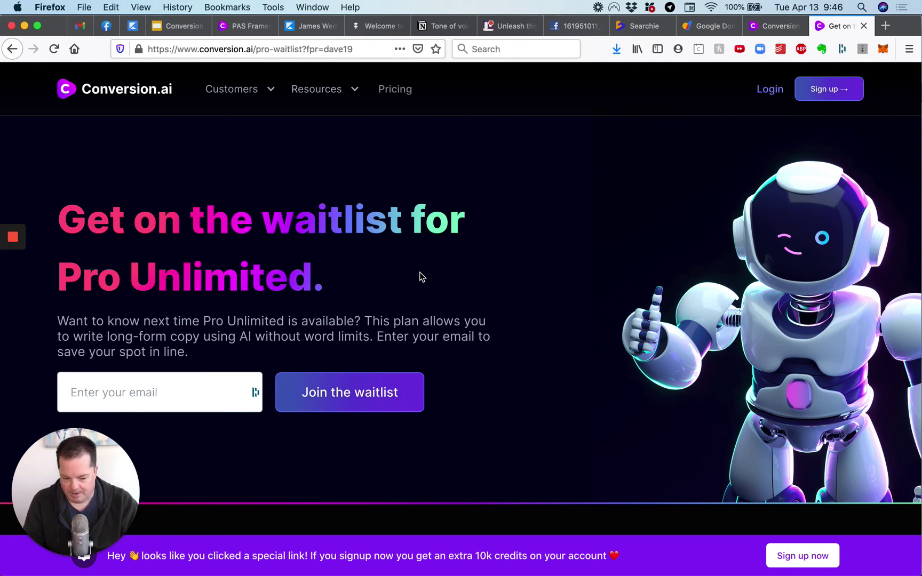
{"action": "left_click", "coordinate": [246, 26]}
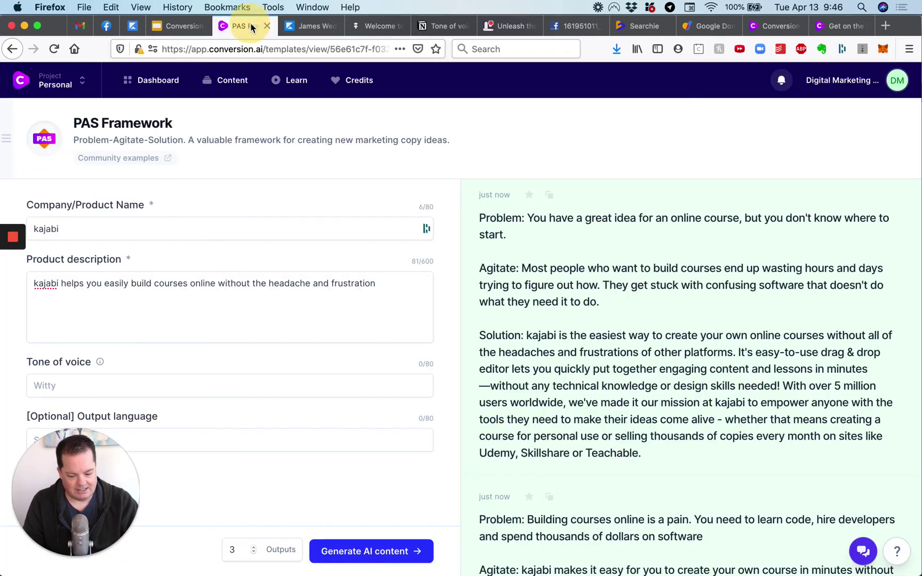
Step: Return to the template dashboard, browse the available templates and open Email Subject Lines
{"action": "left_click", "coordinate": [163, 80]}
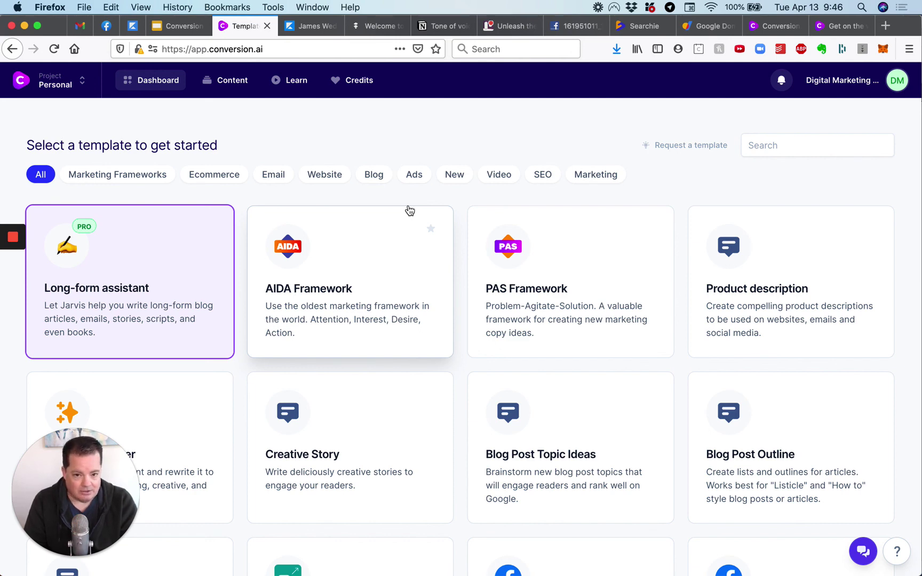
{"action": "scroll", "coordinate": [552, 263], "scroll_direction": "down", "scroll_amount": 5}
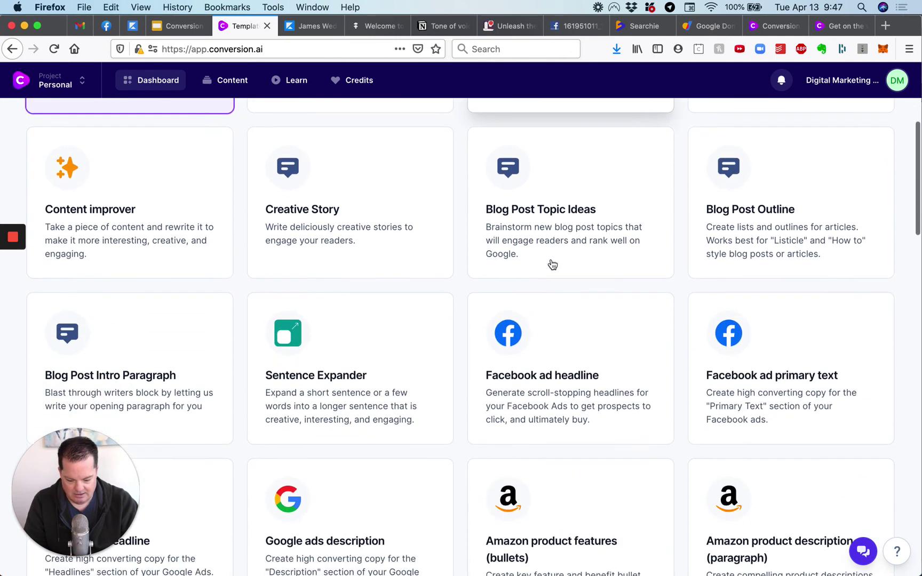
{"action": "scroll", "coordinate": [553, 265], "scroll_direction": "down", "scroll_amount": 10}
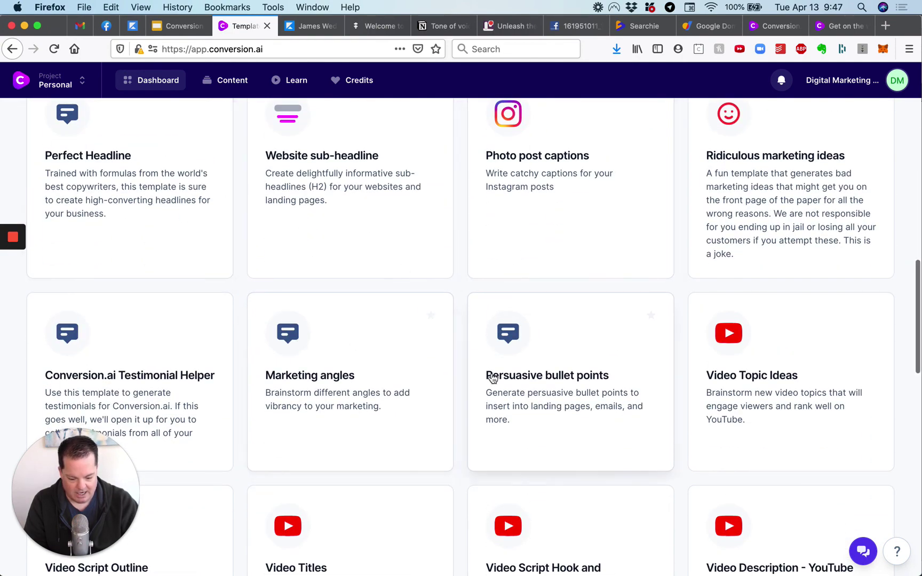
{"action": "scroll", "coordinate": [525, 376], "scroll_direction": "down", "scroll_amount": 5}
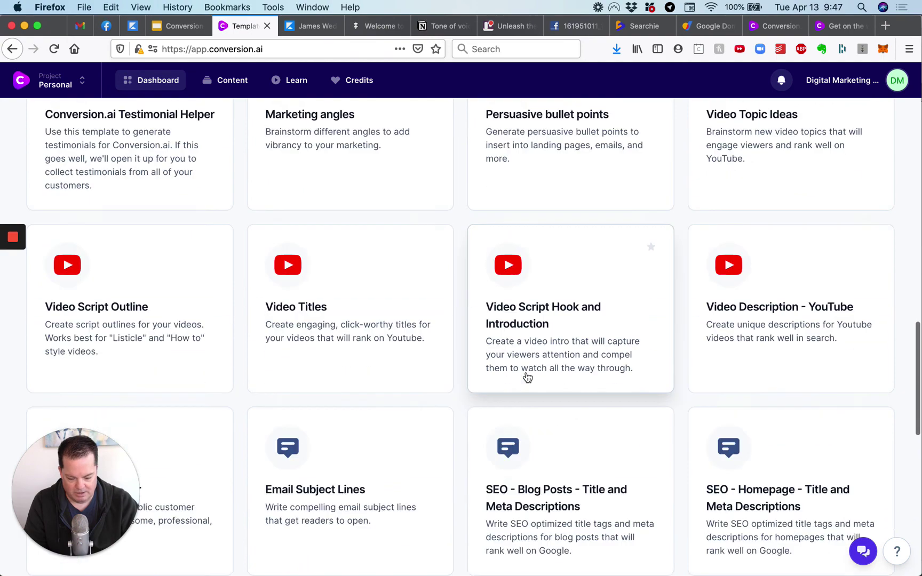
{"action": "scroll", "coordinate": [528, 377], "scroll_direction": "down", "scroll_amount": 4}
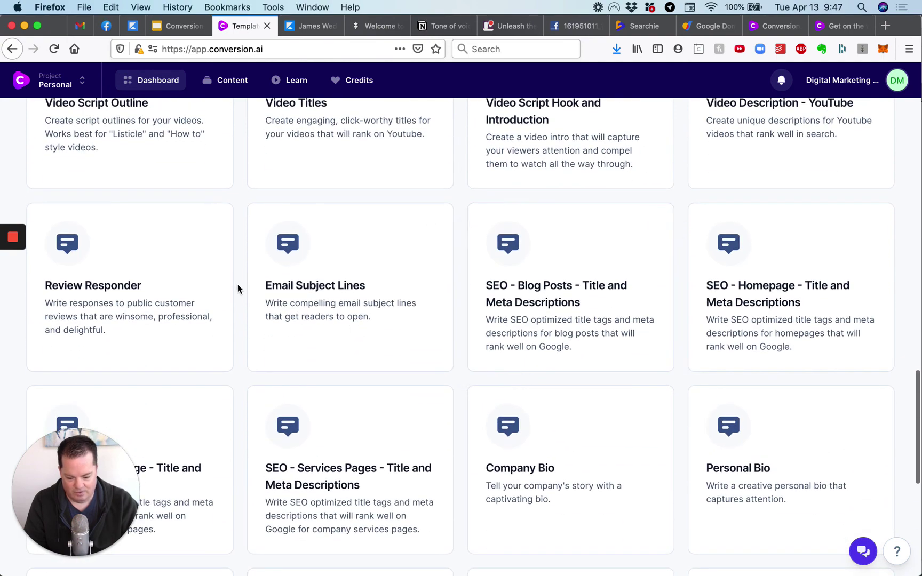
{"action": "scroll", "coordinate": [309, 299], "scroll_direction": "down", "scroll_amount": 3}
{"action": "left_click", "coordinate": [314, 224]}
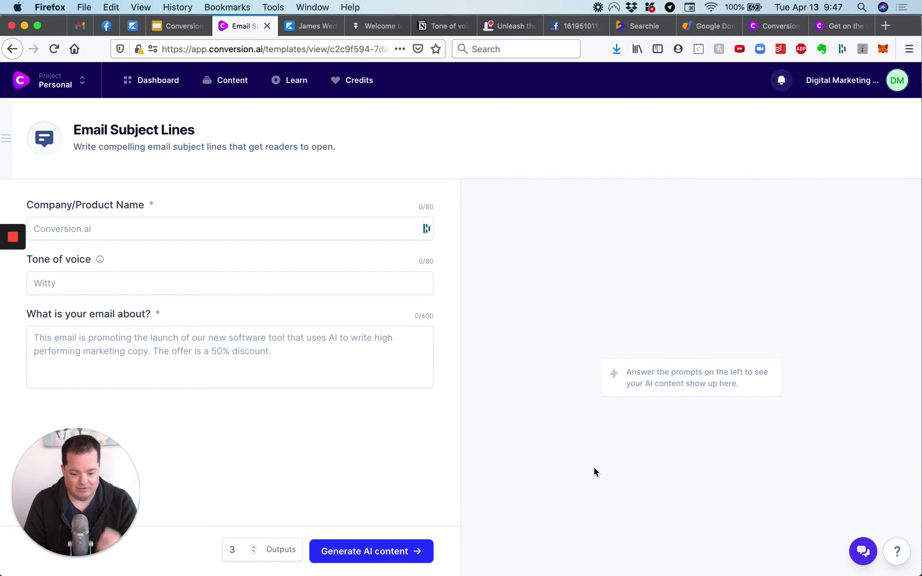
Step: Switch to the Google Slides presentation about having artificial intelligence write copy
{"action": "left_click", "coordinate": [170, 31]}
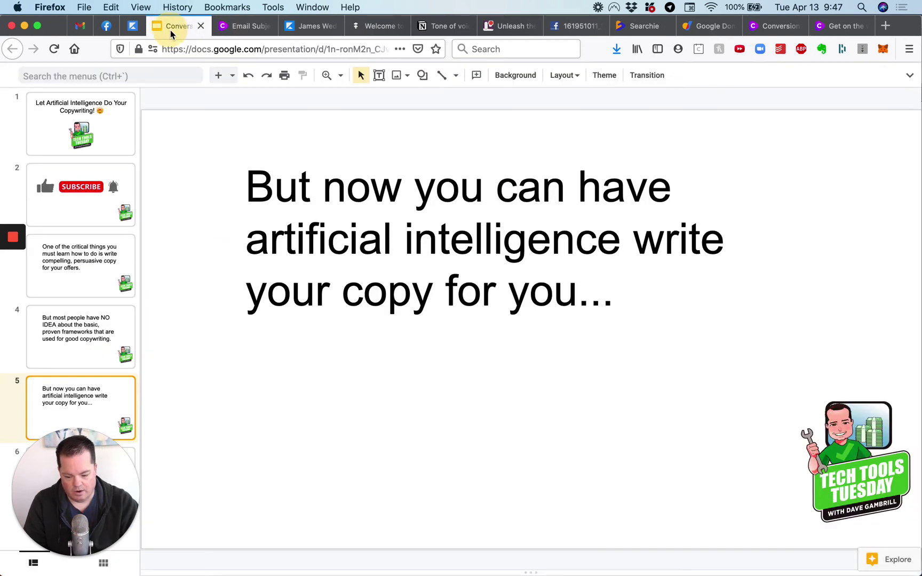
{"action": "left_click", "coordinate": [133, 453]}
{"action": "left_click", "coordinate": [132, 452]}
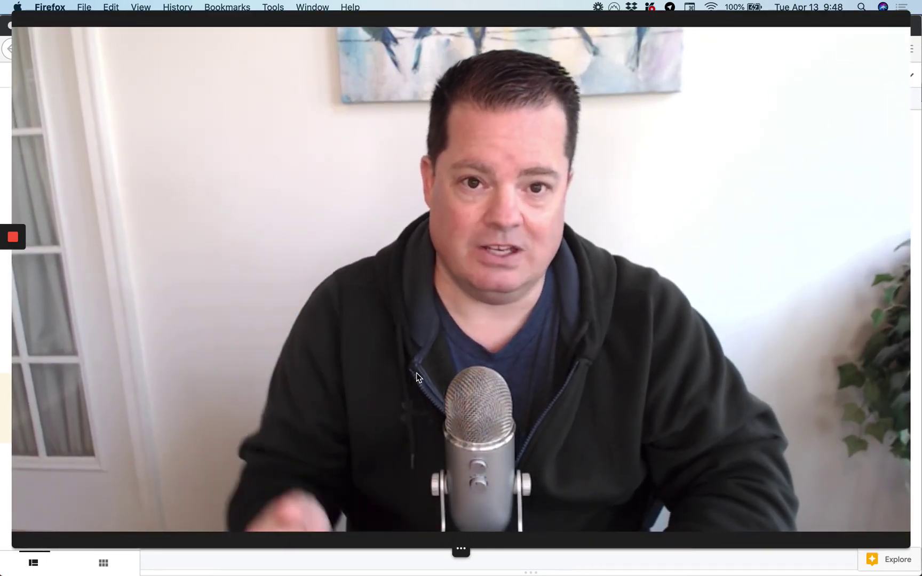
{"action": "mouse_move", "coordinate": [14, 237]}
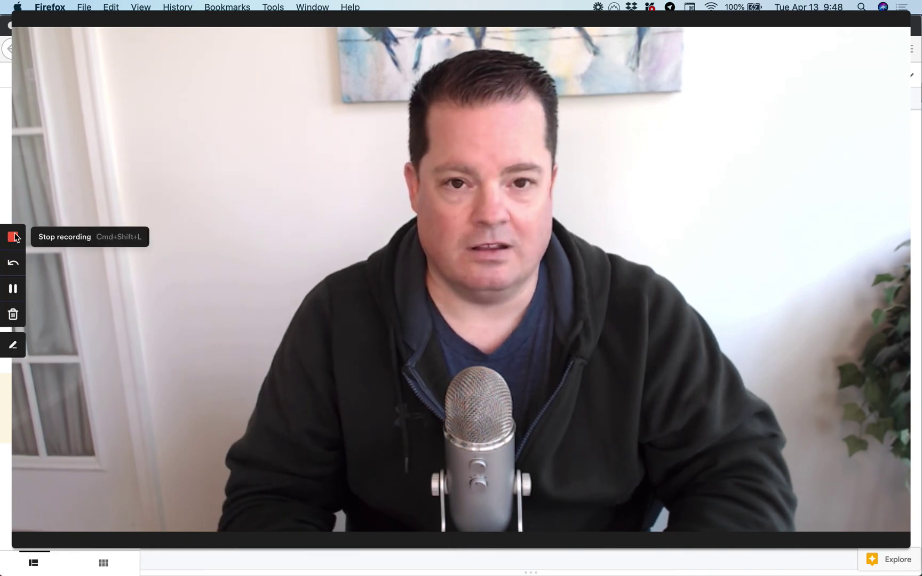